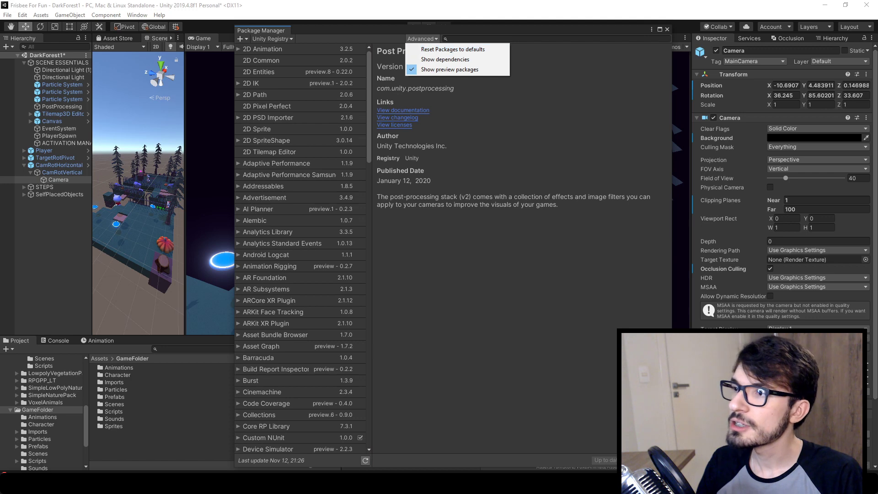
Step: Locate the Post Processing package in the Unity Registry package list, then close the Package Manager
{"action": "left_click", "coordinate": [398, 92]}
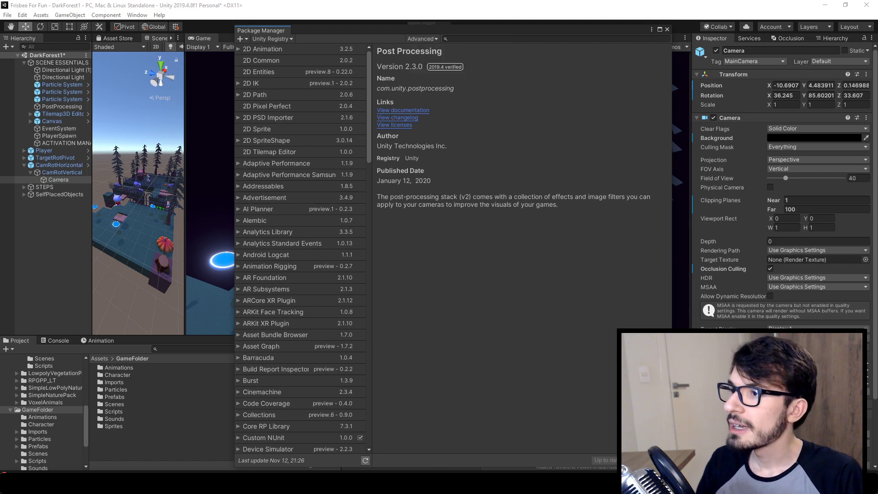
{"action": "left_click_drag", "start_coordinate": [370, 105], "coordinate": [369, 289]}
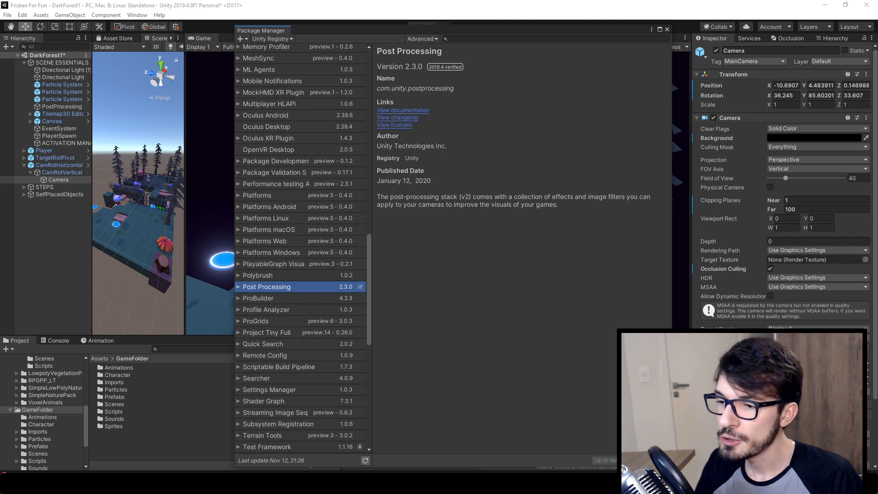
{"action": "left_click", "coordinate": [667, 29]}
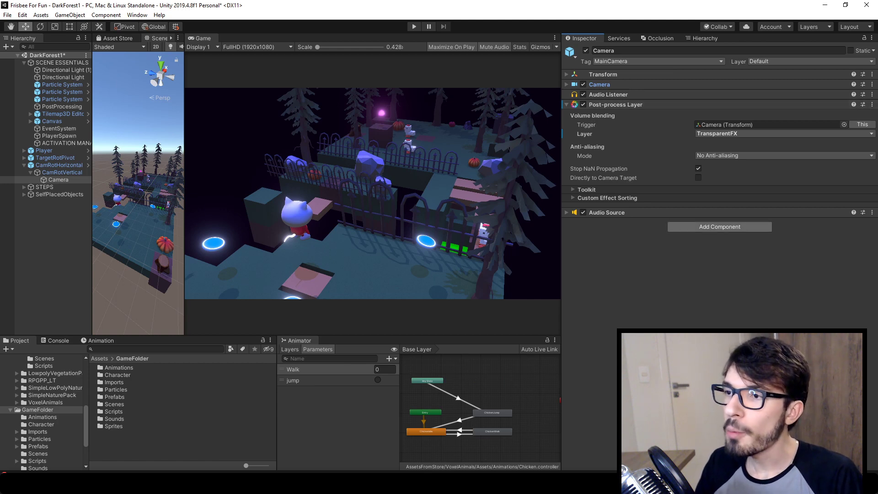
Step: Check the camera's addable components and the layer choices of its Post-process Layer without changing anything
{"action": "left_click", "coordinate": [720, 227]}
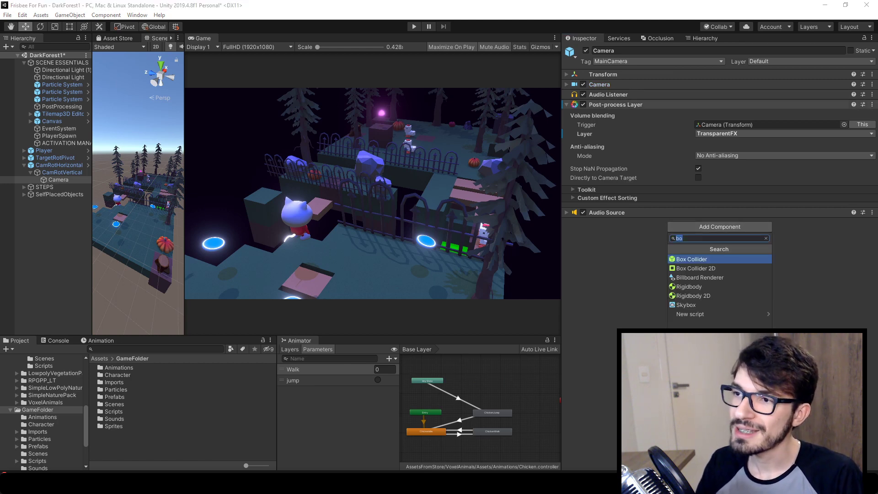
{"action": "key", "text": "Escape"}
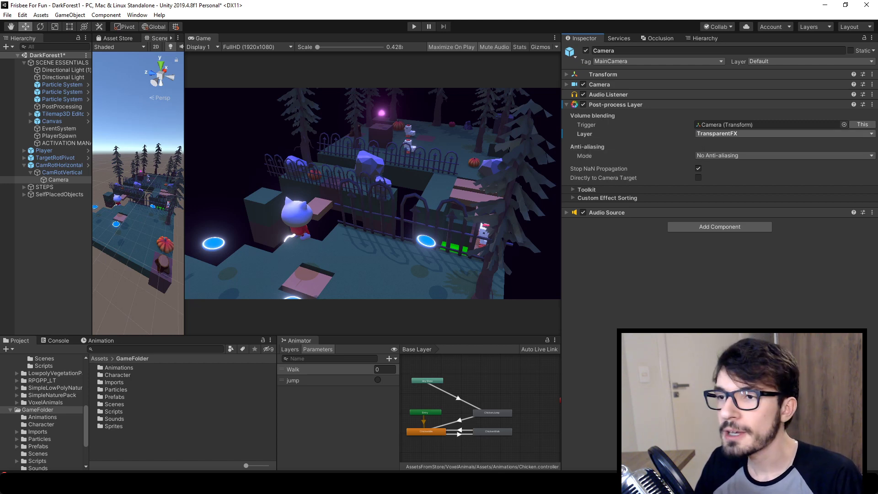
{"action": "left_click", "coordinate": [750, 134]}
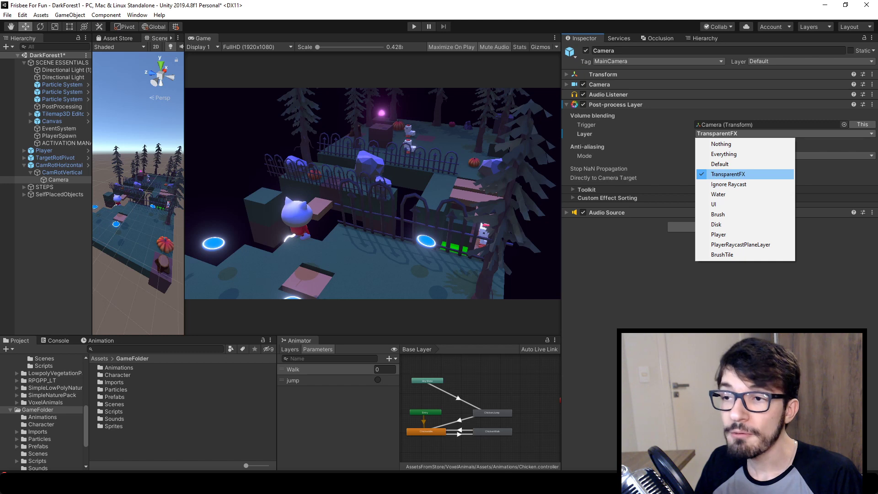
{"action": "key", "text": "Escape"}
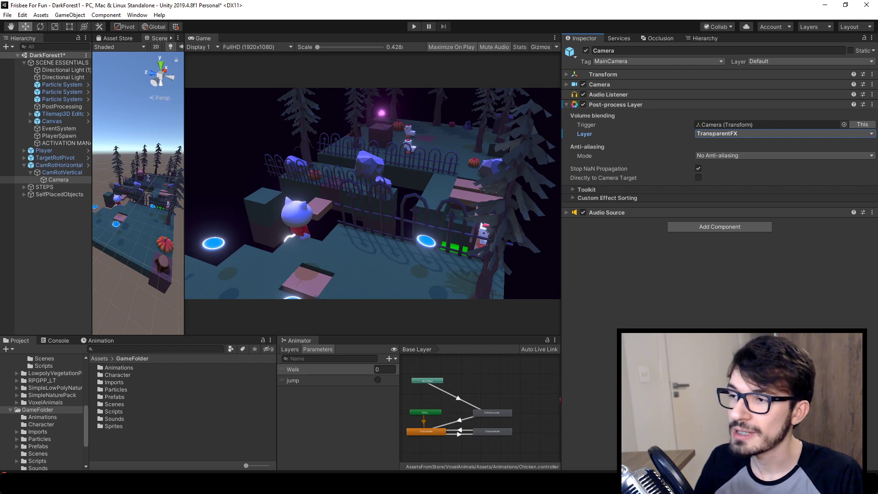
Step: Select the PostProcessing object under SCENE ESSENTIALS and search its addable components for "post proce" without adding one
{"action": "right_click", "coordinate": [34, 232]}
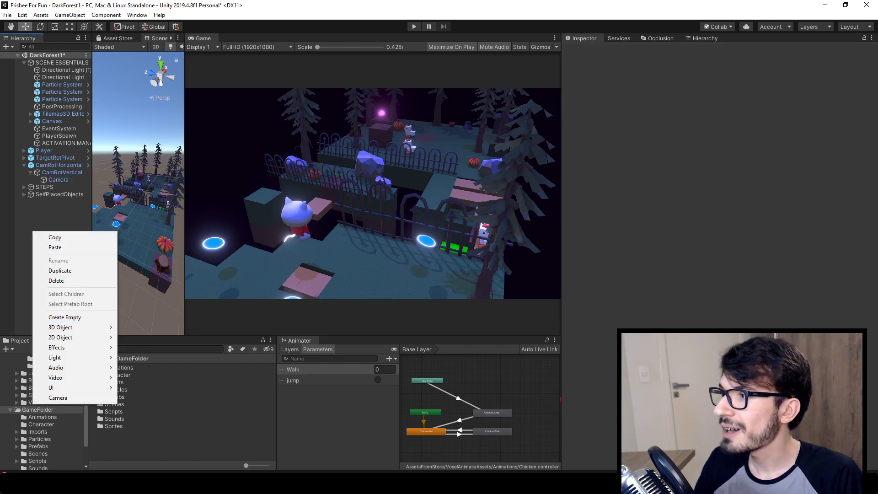
{"action": "left_click", "coordinate": [62, 70]}
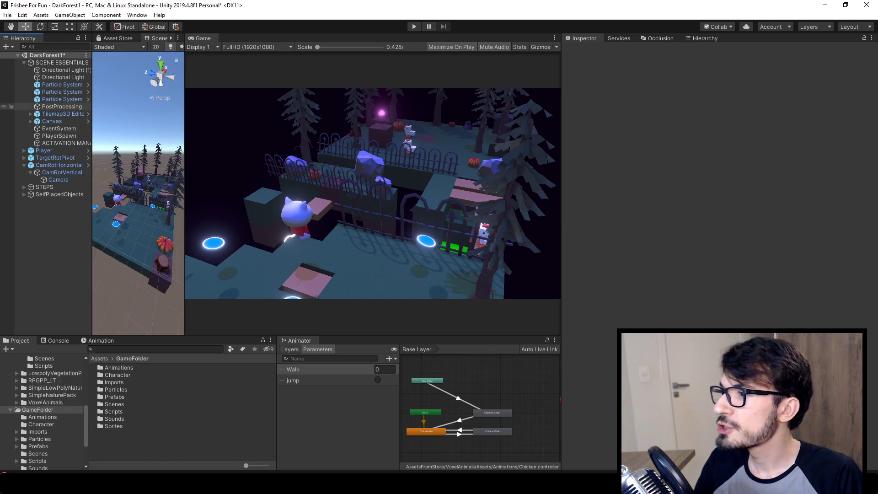
{"action": "left_click", "coordinate": [62, 106]}
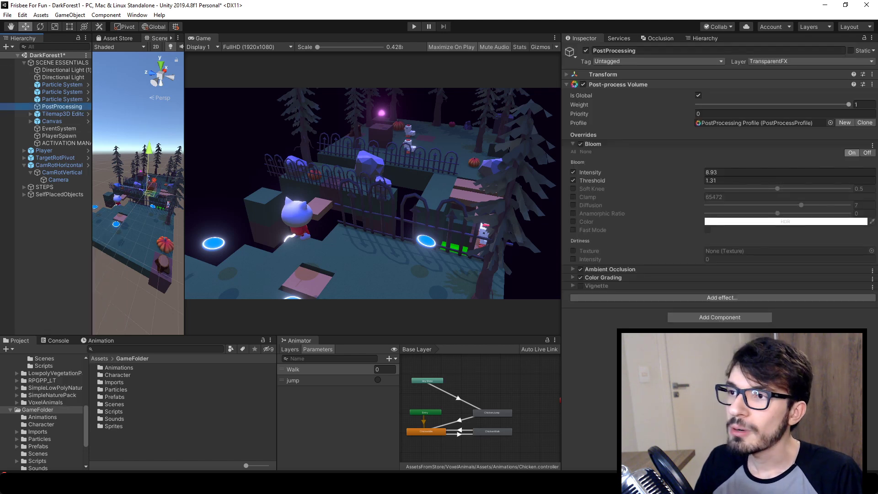
{"action": "left_click", "coordinate": [719, 317]}
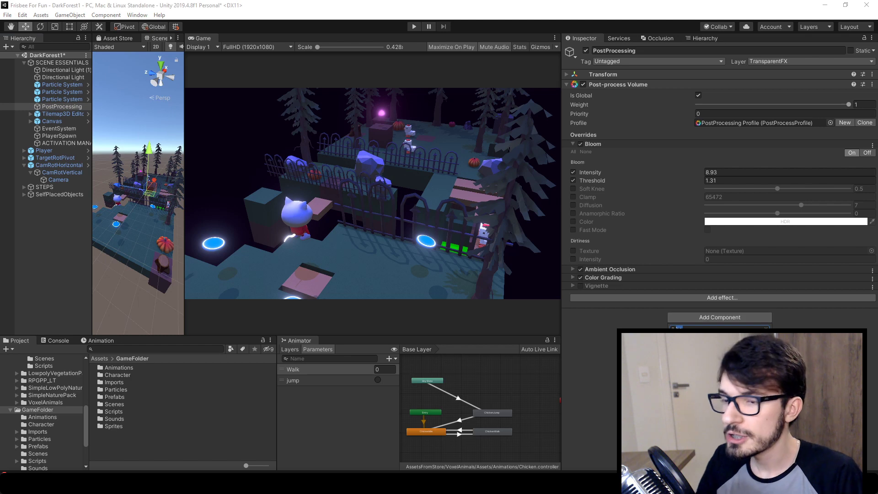
{"action": "type", "text": "post proce"}
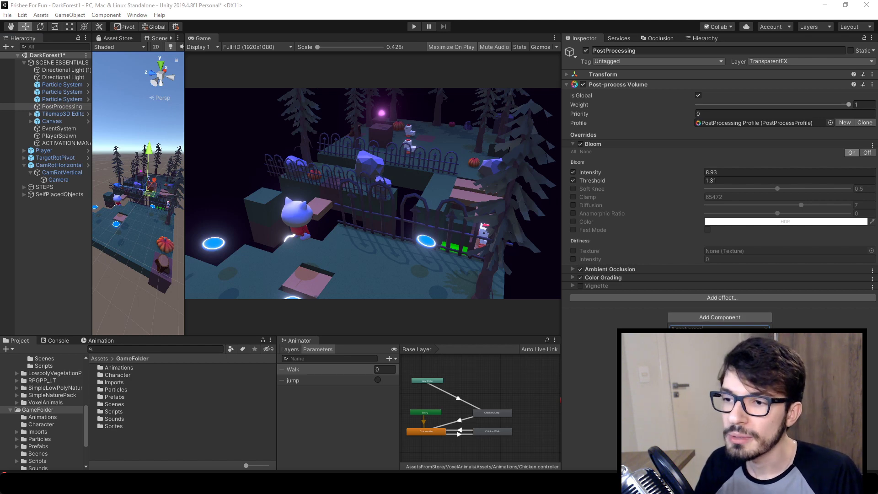
{"action": "key", "text": "Escape"}
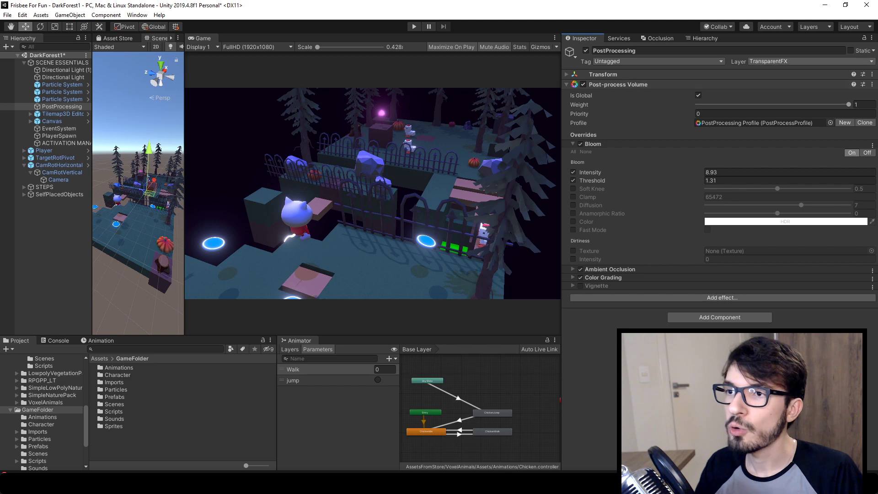
Step: View the PostProcessing object's layer choices and the Unity effects that can be added to its Post-process Volume
{"action": "left_click", "coordinate": [811, 61]}
{"action": "left_click", "coordinate": [811, 62]}
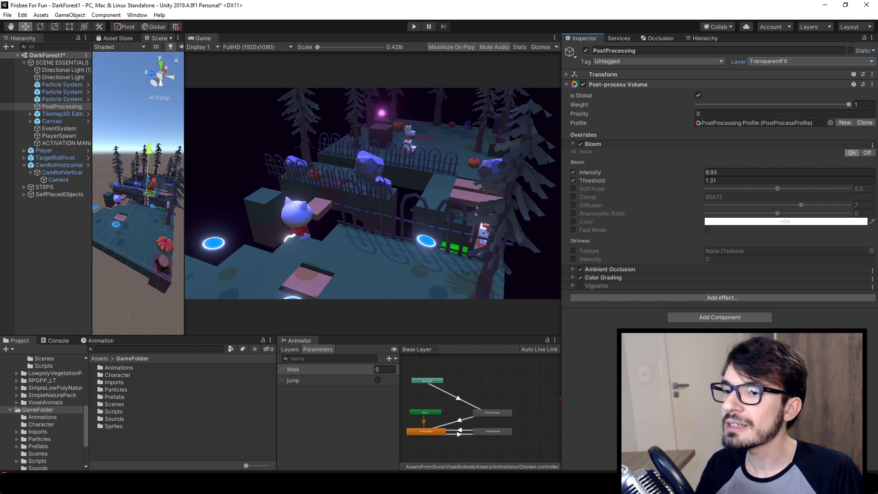
{"action": "left_click", "coordinate": [713, 298]}
{"action": "mouse_move", "coordinate": [732, 304]}
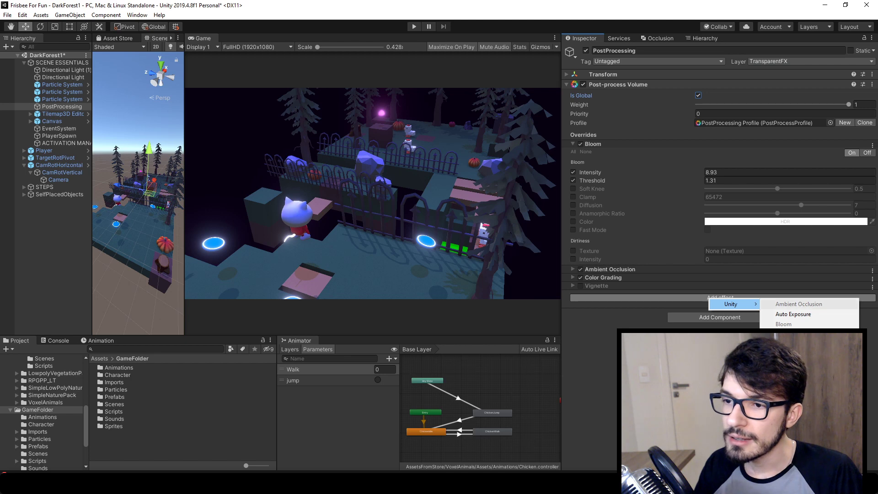
{"action": "key", "text": "Escape"}
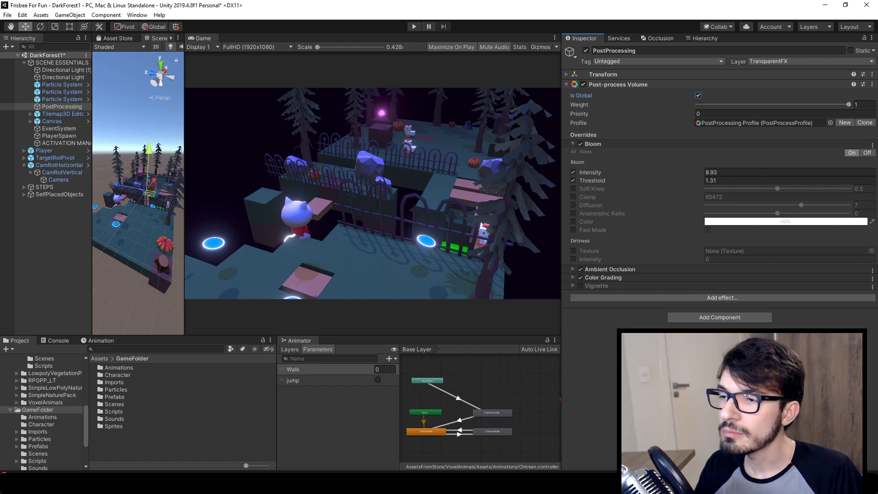
Step: Review the Bloom override's settings and play the game to check the glow, leaving play mode when done
{"action": "left_click", "coordinate": [593, 144]}
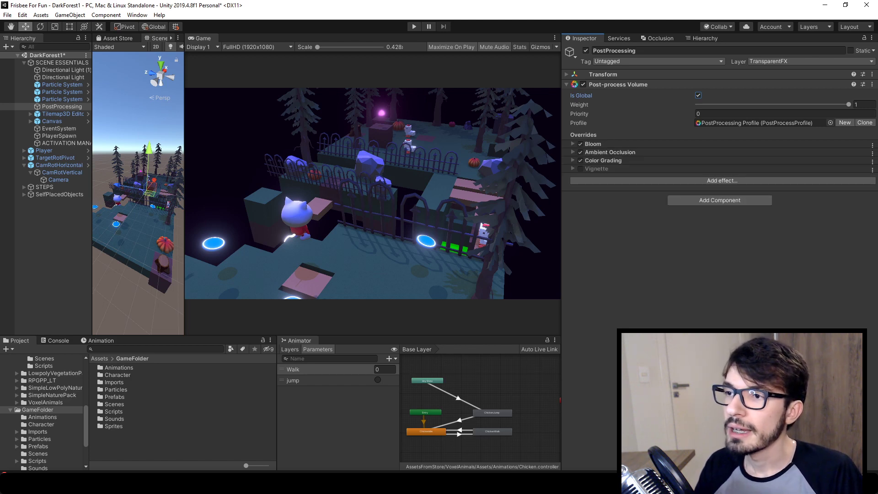
{"action": "left_click", "coordinate": [593, 144]}
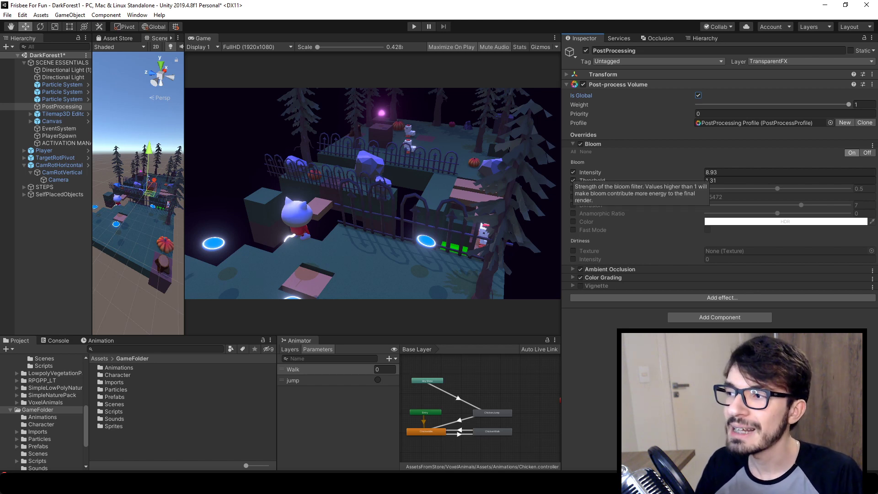
{"action": "scroll", "coordinate": [372, 192], "scroll_direction": "up", "scroll_amount": 1}
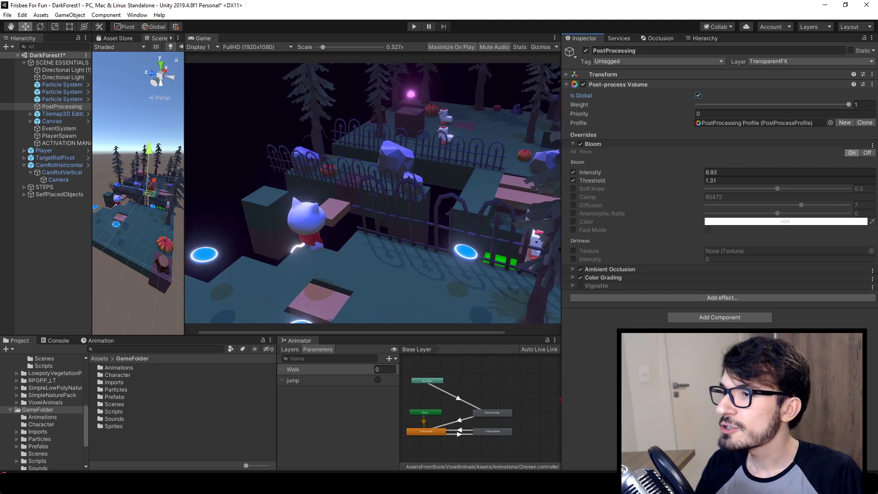
{"action": "scroll", "coordinate": [372, 192], "scroll_direction": "down", "scroll_amount": 1}
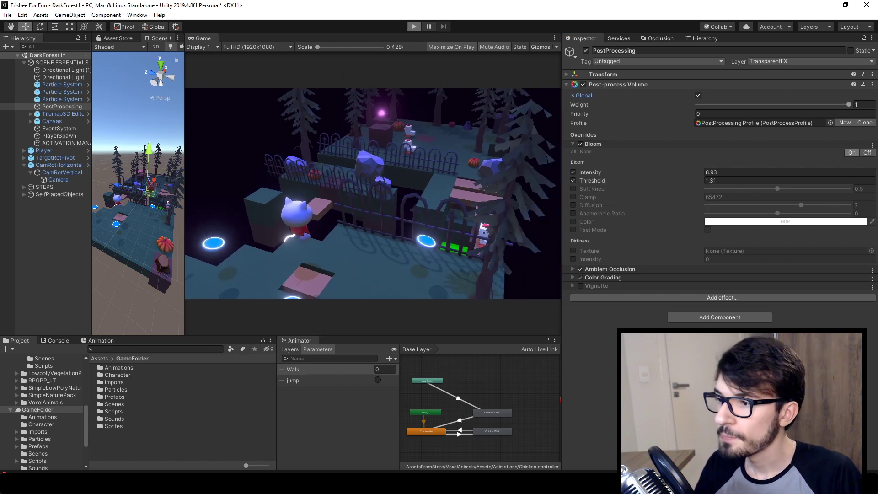
{"action": "left_click", "coordinate": [414, 27]}
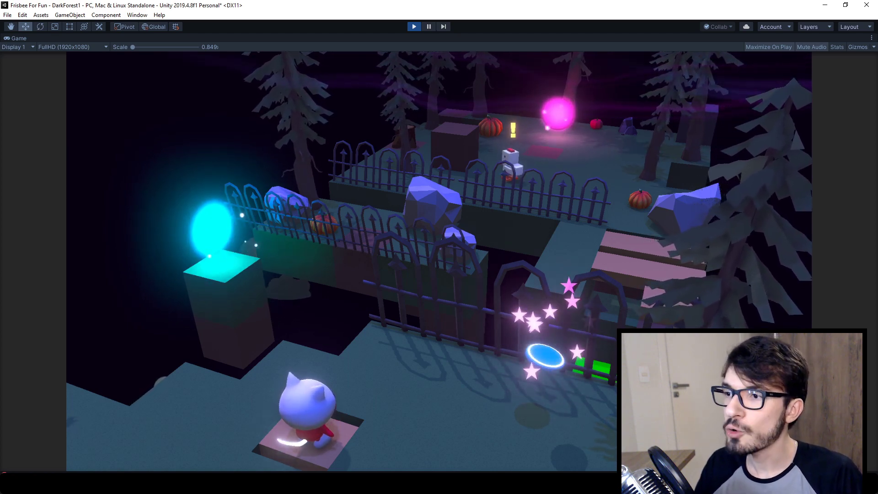
{"action": "key", "text": "ctrl+p"}
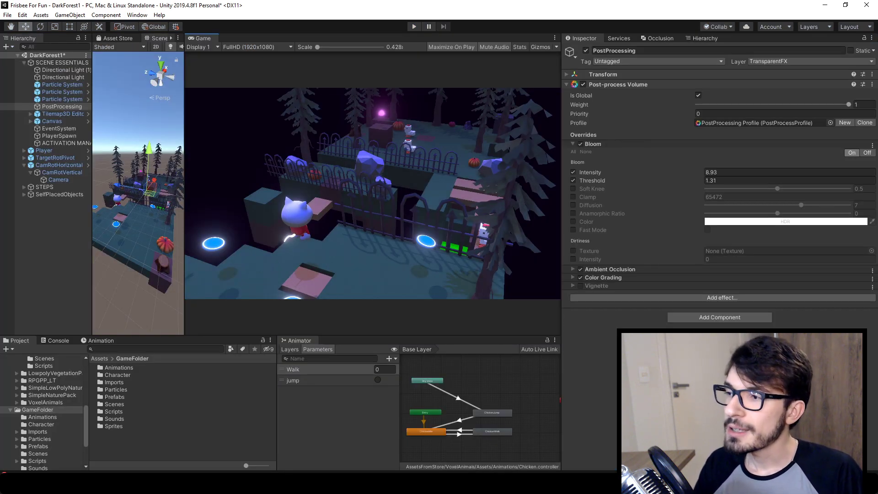
Step: Widen the Scene view and select the Frisbee mesh nested in the Disk object of Step2's DiskRepo
{"action": "left_click_drag", "start_coordinate": [185, 183], "coordinate": [231, 183]}
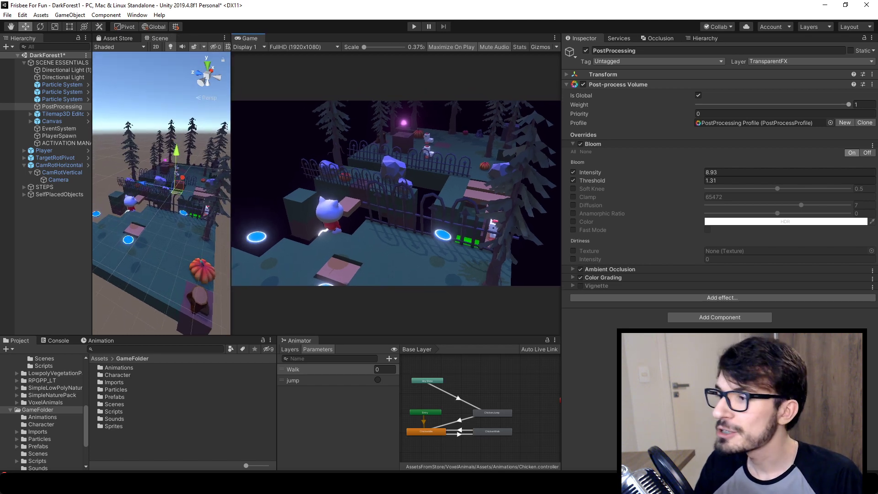
{"action": "left_click", "coordinate": [128, 240]}
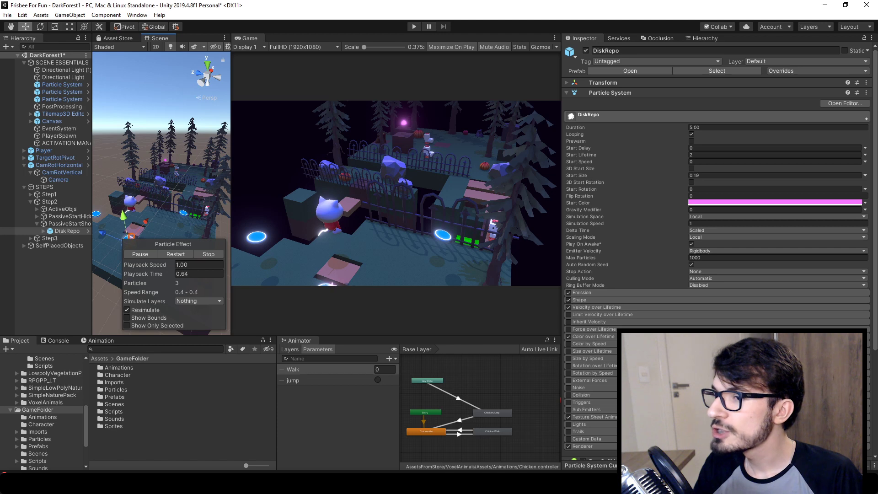
{"action": "left_click", "coordinate": [128, 240]}
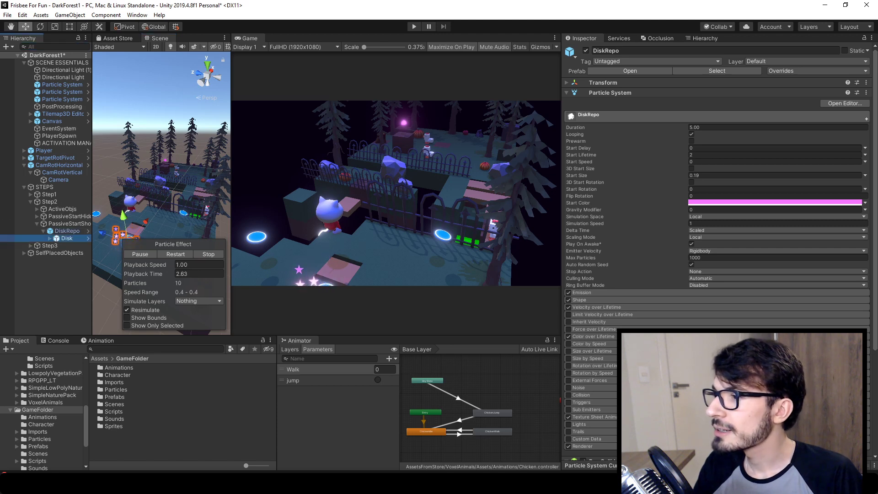
{"action": "double_click", "coordinate": [67, 238]}
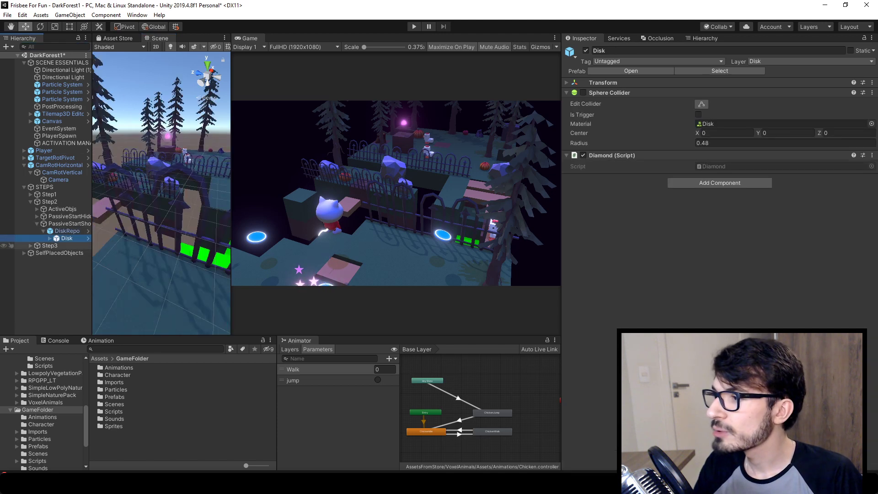
{"action": "left_click", "coordinate": [50, 238]}
{"action": "left_click", "coordinate": [75, 245]}
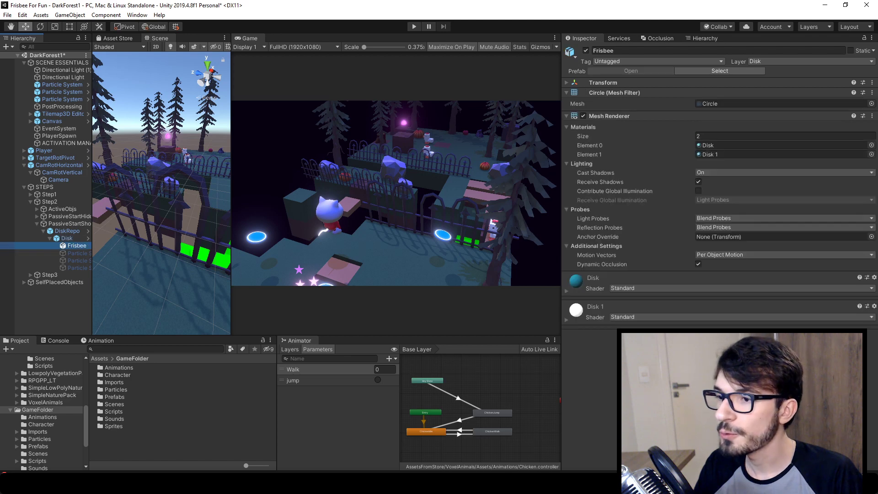
Step: Expand the Frisbee's Disk and Disk 1 materials and examine their emission settings
{"action": "left_click", "coordinate": [566, 291]}
{"action": "scroll", "coordinate": [718, 257], "scroll_direction": "down", "scroll_amount": 2}
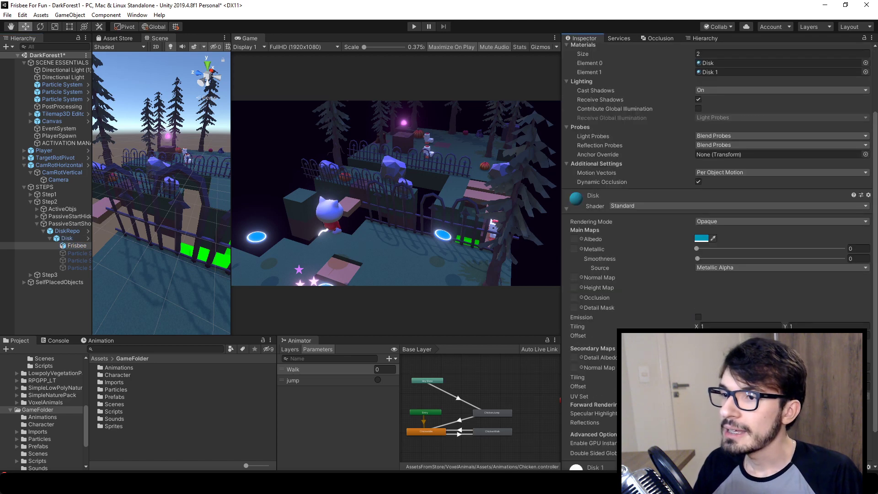
{"action": "scroll", "coordinate": [718, 256], "scroll_direction": "down", "scroll_amount": 1}
{"action": "left_click", "coordinate": [566, 441]}
{"action": "scroll", "coordinate": [718, 257], "scroll_direction": "down", "scroll_amount": 3}
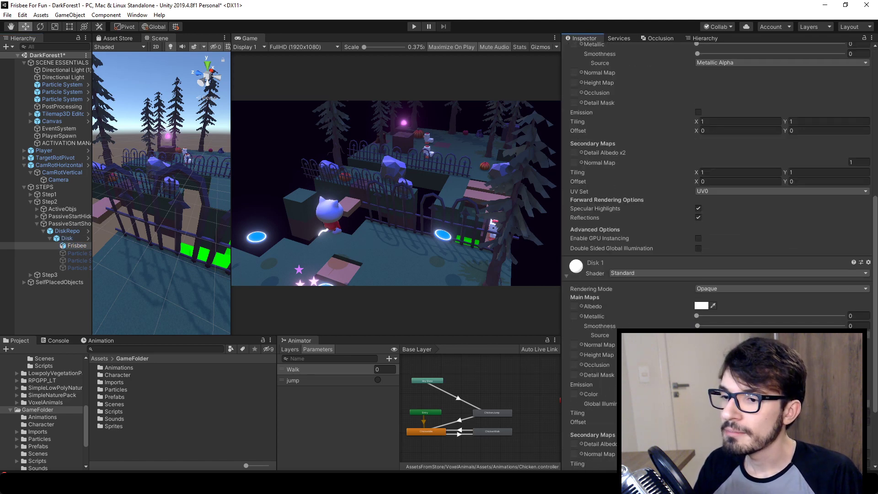
{"action": "scroll", "coordinate": [718, 256], "scroll_direction": "up", "scroll_amount": 3}
{"action": "scroll", "coordinate": [718, 256], "scroll_direction": "down", "scroll_amount": 6}
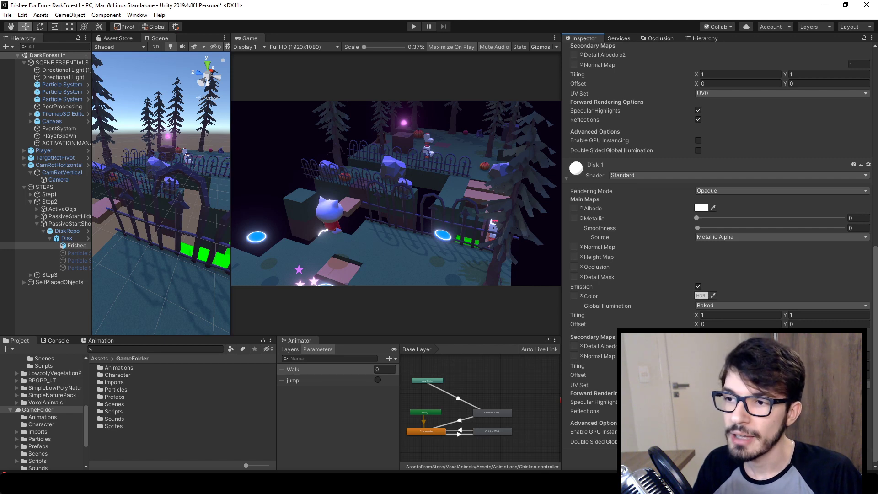
Step: Set the Disk 1 material's HDR emission color to pure white and check the disk's glow in the Game view
{"action": "left_click", "coordinate": [701, 296]}
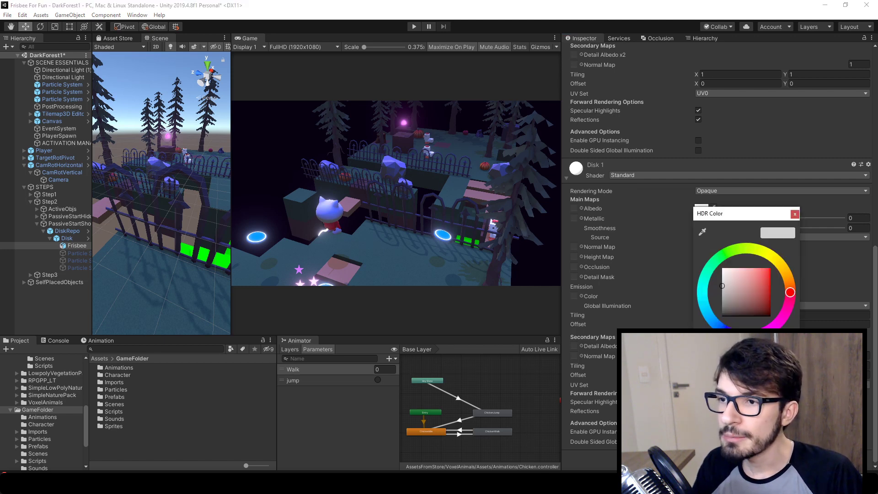
{"action": "left_click_drag", "start_coordinate": [740, 215], "coordinate": [772, 180]}
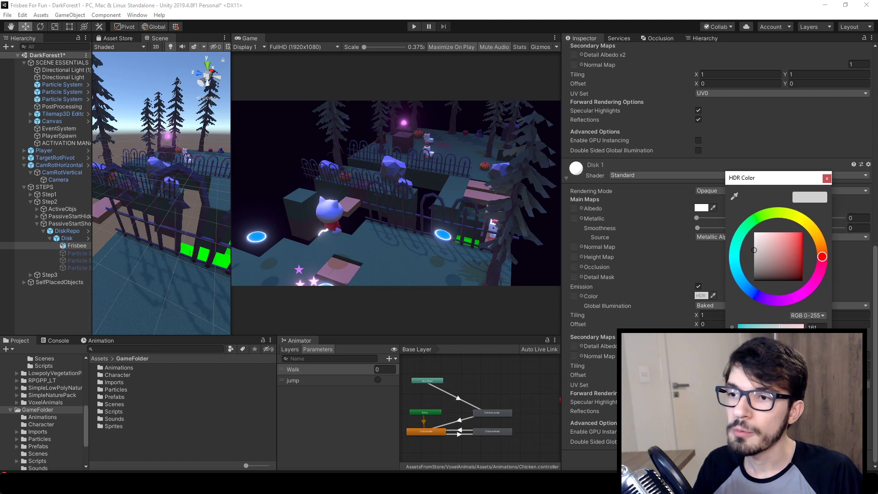
{"action": "left_click", "coordinate": [762, 280]}
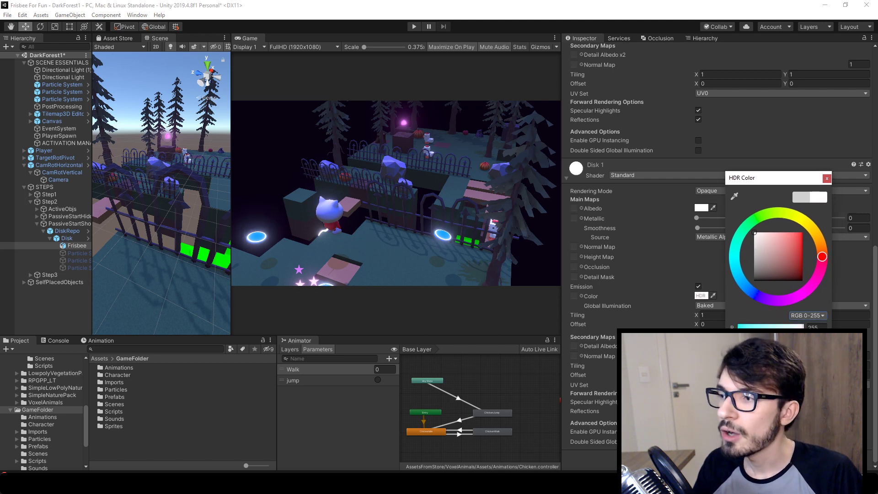
{"action": "mouse_move", "coordinate": [762, 281]}
{"action": "left_mouse_down"}
{"action": "mouse_move", "coordinate": [755, 234]}
{"action": "mouse_move", "coordinate": [758, 249]}
{"action": "mouse_move", "coordinate": [766, 235]}
{"action": "mouse_move", "coordinate": [754, 232]}
{"action": "left_mouse_up"}
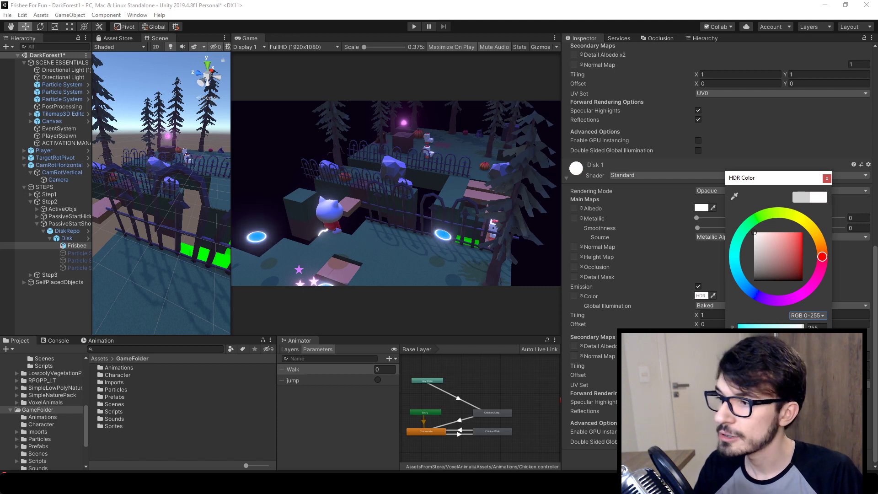
{"action": "scroll", "coordinate": [308, 193], "scroll_direction": "up", "scroll_amount": 3}
{"action": "left_click", "coordinate": [309, 193]}
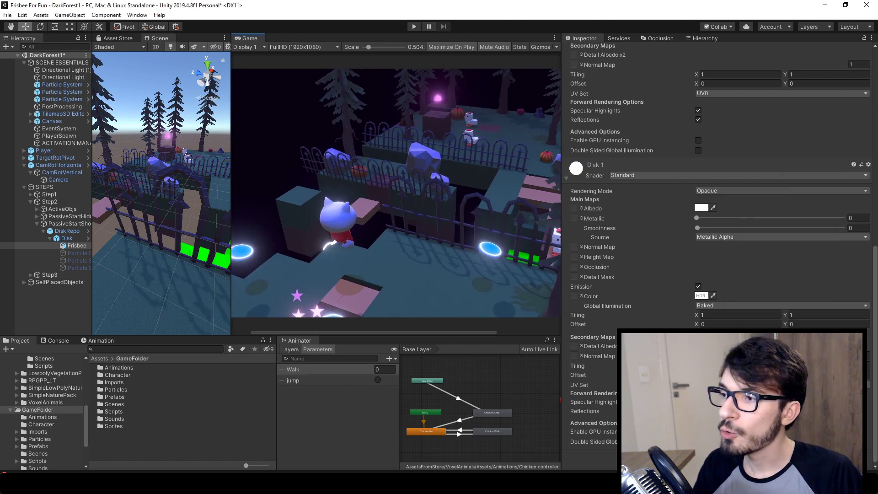
Step: Try a slight change to the Disk 1 material's HDR emission color while inspecting the disk's glow up close in the Game view
{"action": "scroll", "coordinate": [256, 261], "scroll_direction": "up", "scroll_amount": 5}
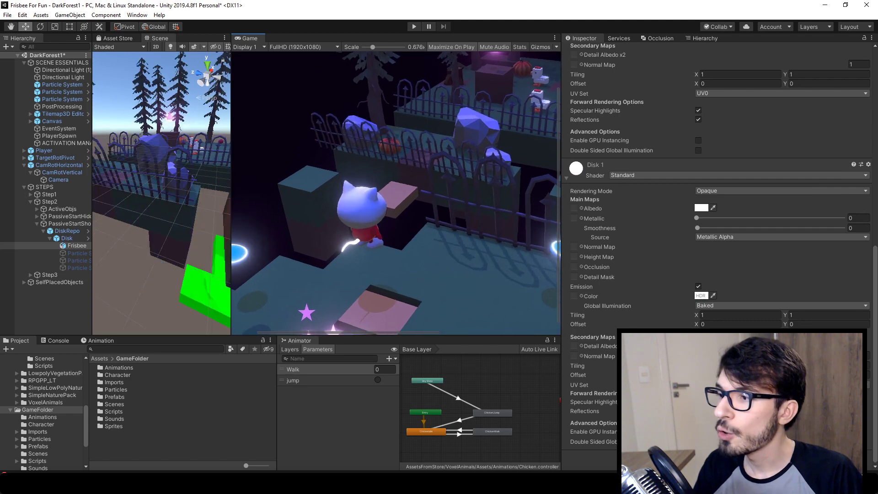
{"action": "scroll", "coordinate": [256, 261], "scroll_direction": "up", "scroll_amount": 5}
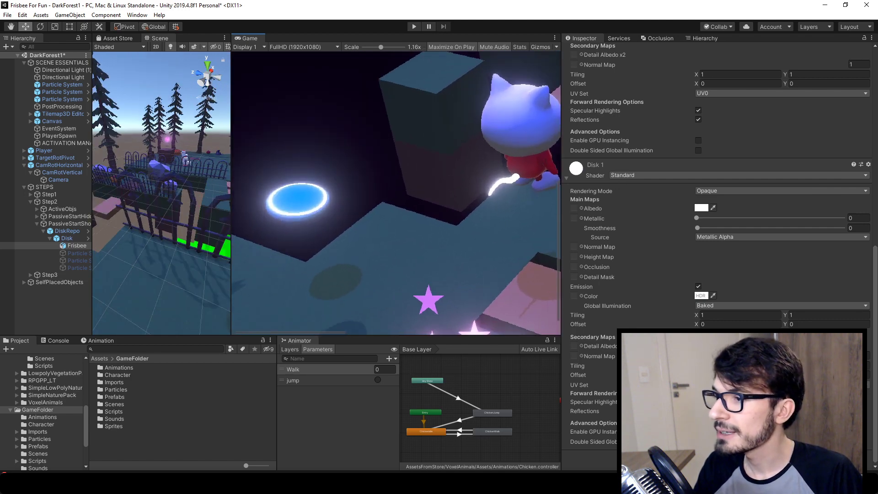
{"action": "scroll", "coordinate": [396, 192], "scroll_direction": "down", "scroll_amount": 1}
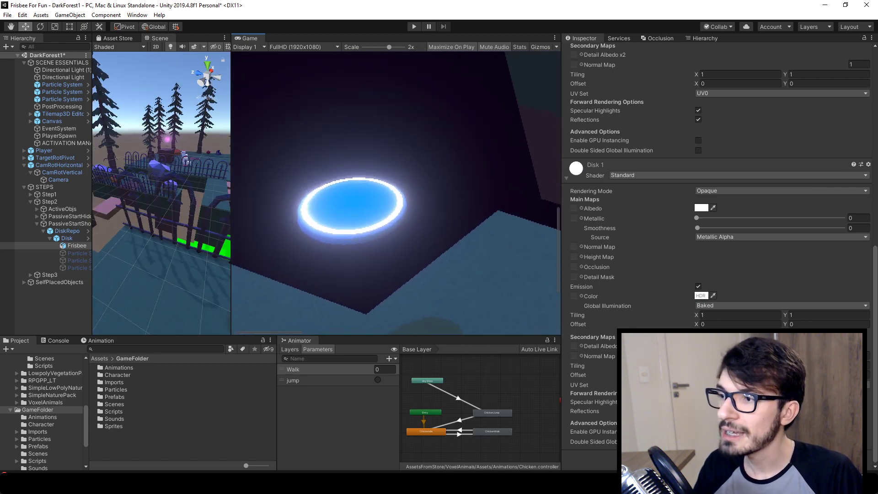
{"action": "left_click", "coordinate": [701, 296]}
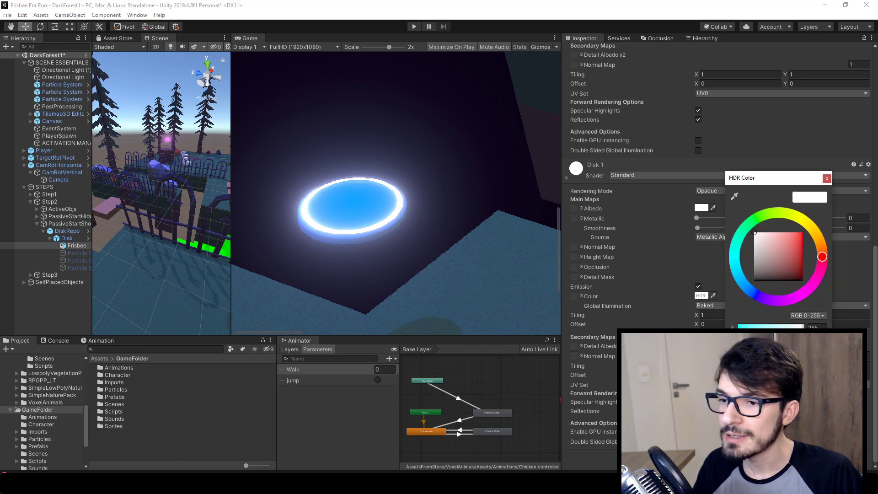
{"action": "mouse_move", "coordinate": [783, 371]}
{"action": "left_mouse_down"}
{"action": "mouse_move", "coordinate": [795, 372]}
{"action": "mouse_move", "coordinate": [786, 372]}
{"action": "left_mouse_up"}
{"action": "scroll", "coordinate": [273, 224], "scroll_direction": "down", "scroll_amount": 3}
{"action": "scroll", "coordinate": [396, 192], "scroll_direction": "down", "scroll_amount": 5}
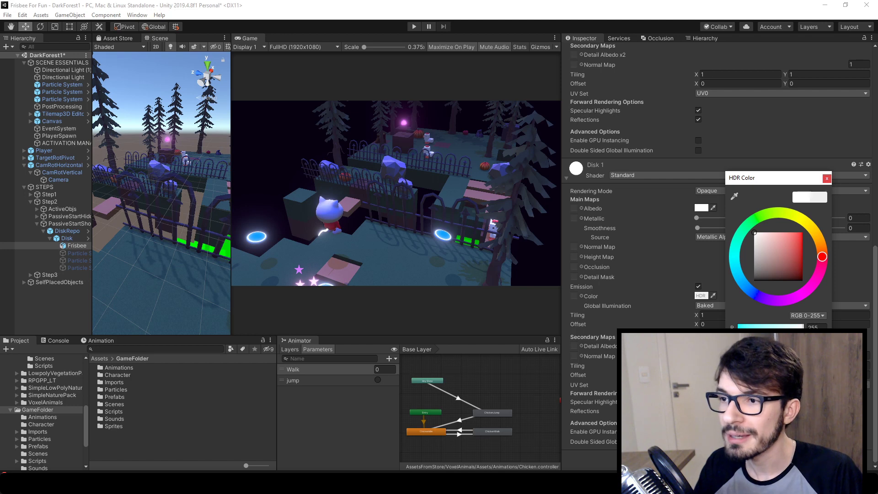
{"action": "key", "text": "Escape"}
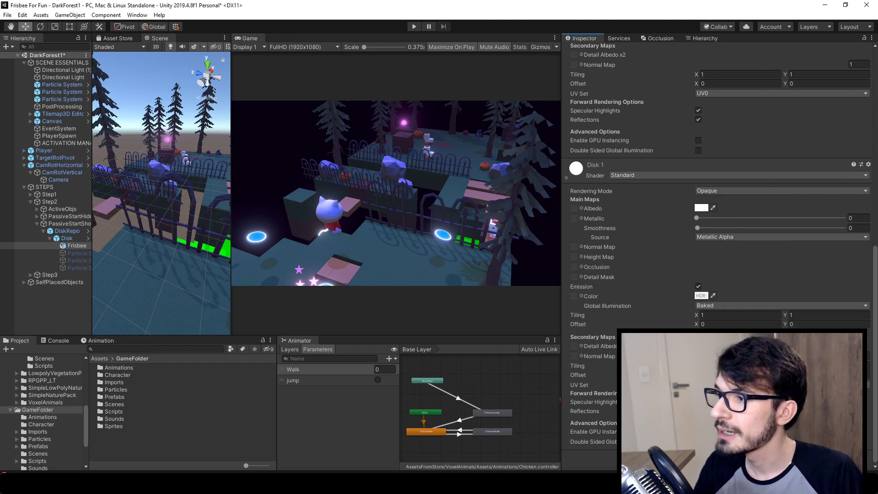
Step: Set the PostProcessing object's Bloom threshold to 1.02 and widen the Game view for checking the glow
{"action": "key", "text": "f"}
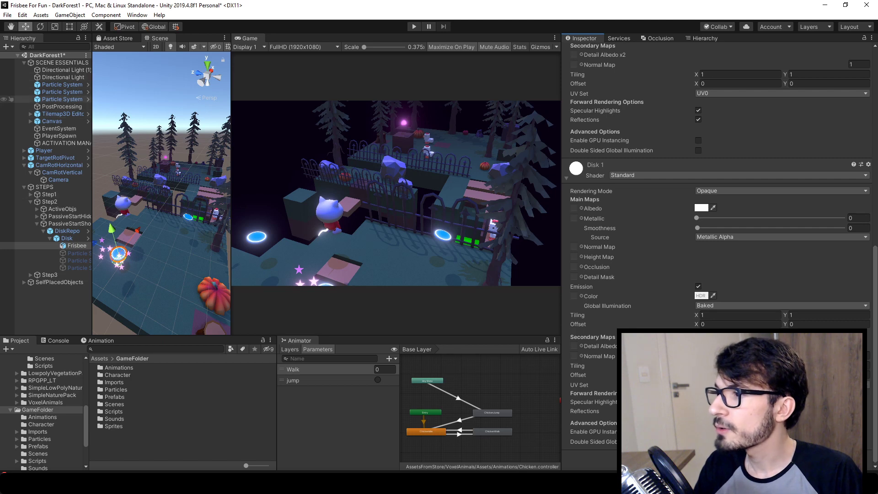
{"action": "left_click", "coordinate": [60, 106]}
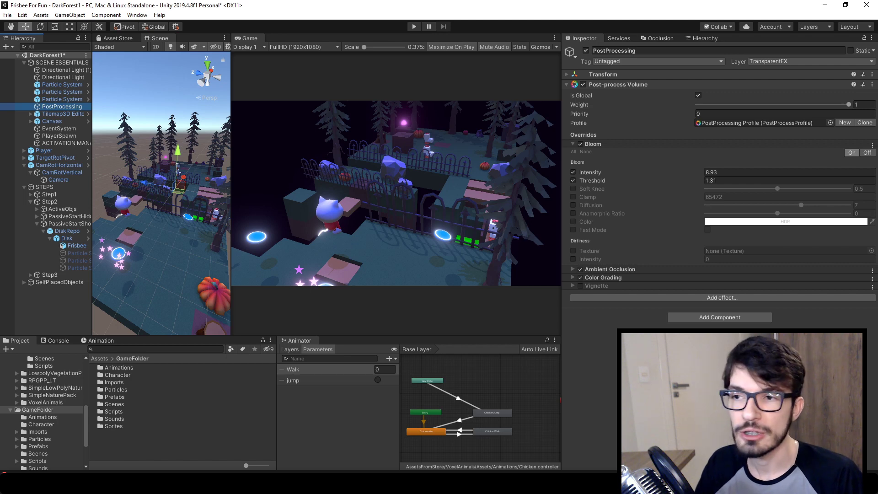
{"action": "left_click_drag", "start_coordinate": [593, 181], "coordinate": [582, 181]}
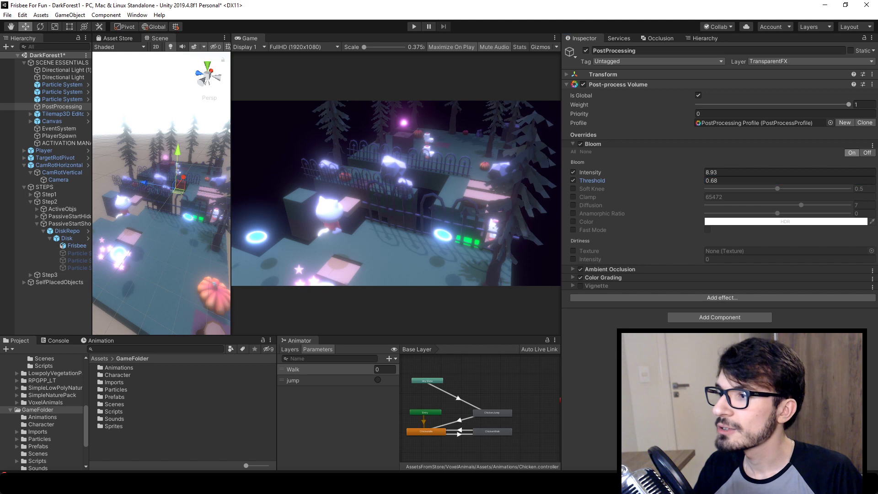
{"action": "left_click_drag", "start_coordinate": [231, 183], "coordinate": [184, 183]}
{"action": "left_click_drag", "start_coordinate": [561, 183], "coordinate": [726, 180]}
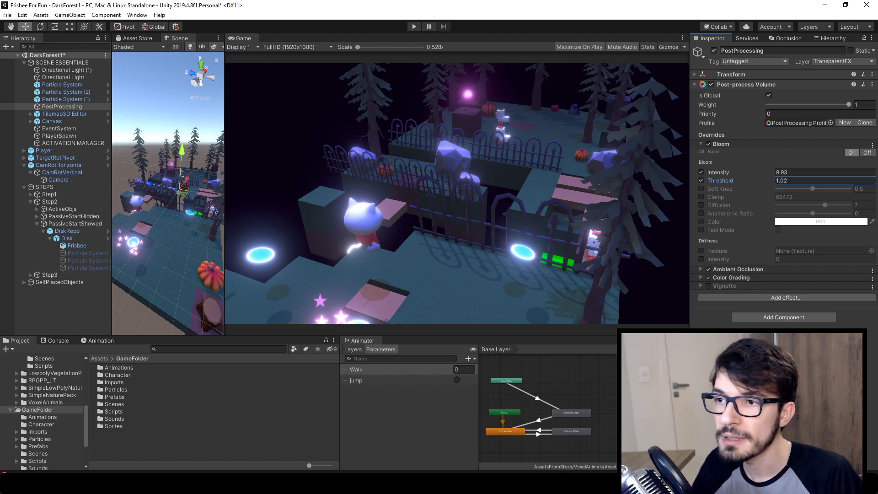
Step: Collapse Bloom, expand the Ambient Occlusion override, and toggle it off and on to compare the shading in the Game view
{"action": "left_click", "coordinate": [721, 144]}
{"action": "left_click", "coordinate": [738, 152]}
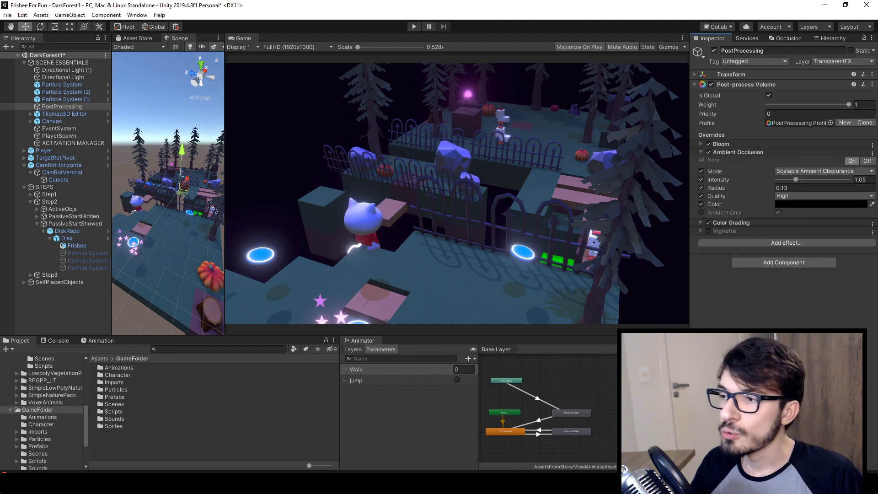
{"action": "scroll", "coordinate": [603, 206], "scroll_direction": "up", "scroll_amount": 5}
{"action": "scroll", "coordinate": [604, 206], "scroll_direction": "down", "scroll_amount": 5}
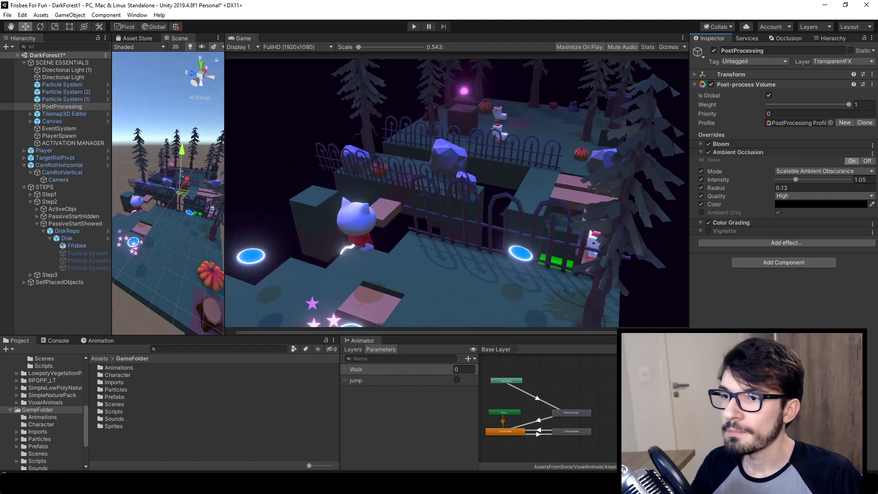
{"action": "left_click", "coordinate": [708, 152]}
{"action": "left_click", "coordinate": [709, 152]}
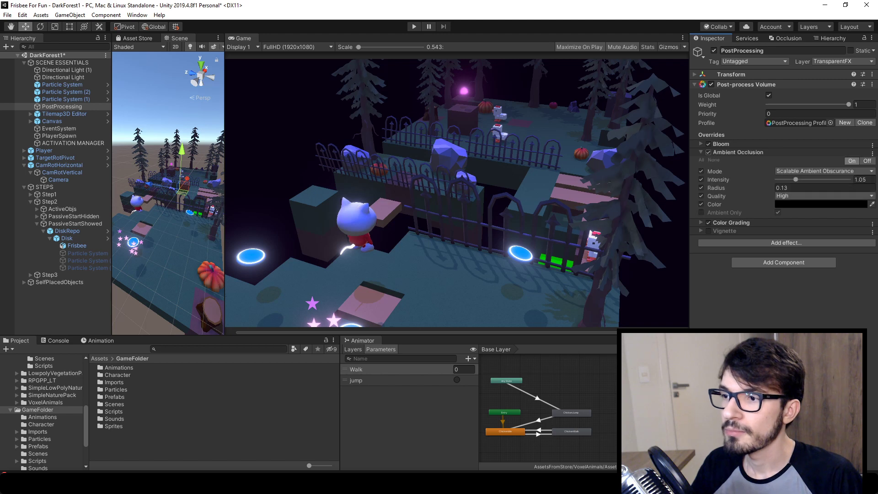
{"action": "left_click", "coordinate": [709, 153]}
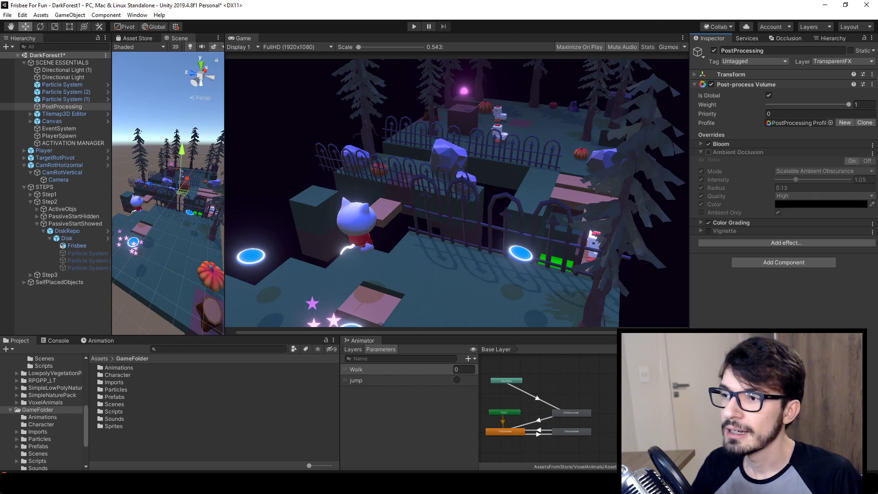
{"action": "left_click", "coordinate": [708, 152]}
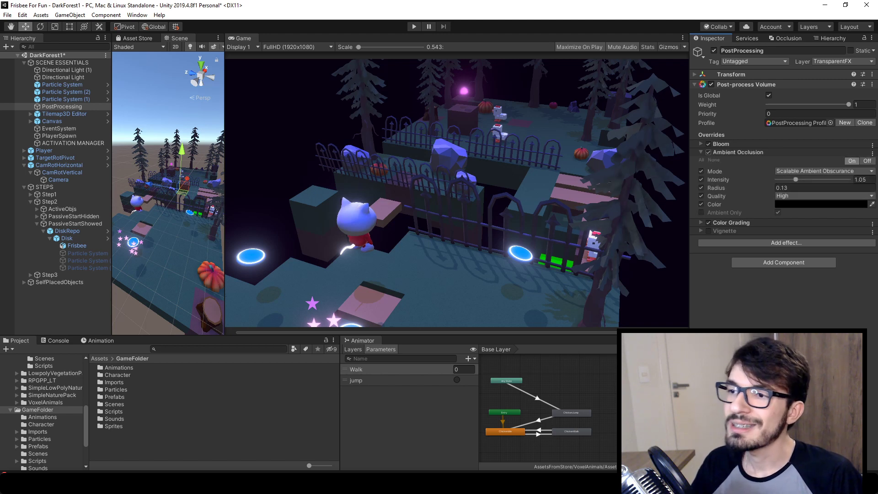
{"action": "left_click", "coordinate": [708, 152]}
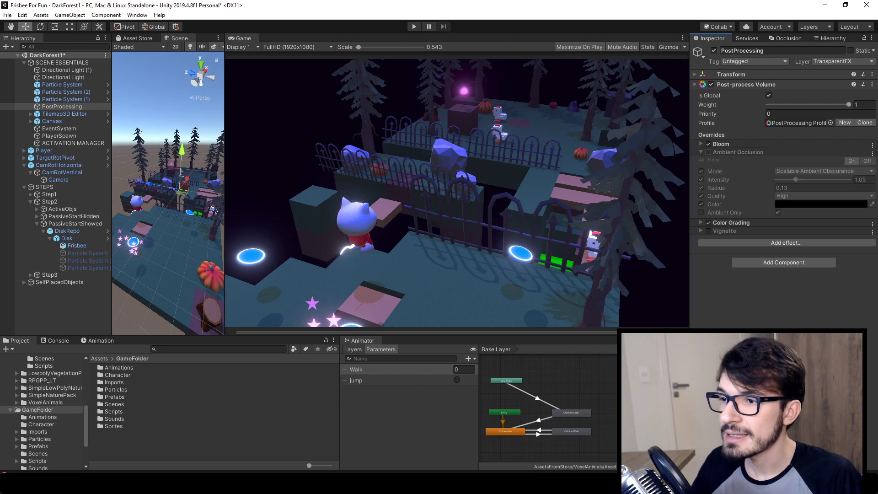
{"action": "left_click", "coordinate": [709, 152]}
Step: Compare the tree branches and the chicken up close with Ambient Occlusion off and on, leaving it enabled
{"action": "scroll", "coordinate": [636, 222], "scroll_direction": "up", "scroll_amount": 4}
{"action": "scroll", "coordinate": [640, 226], "scroll_direction": "up", "scroll_amount": 8}
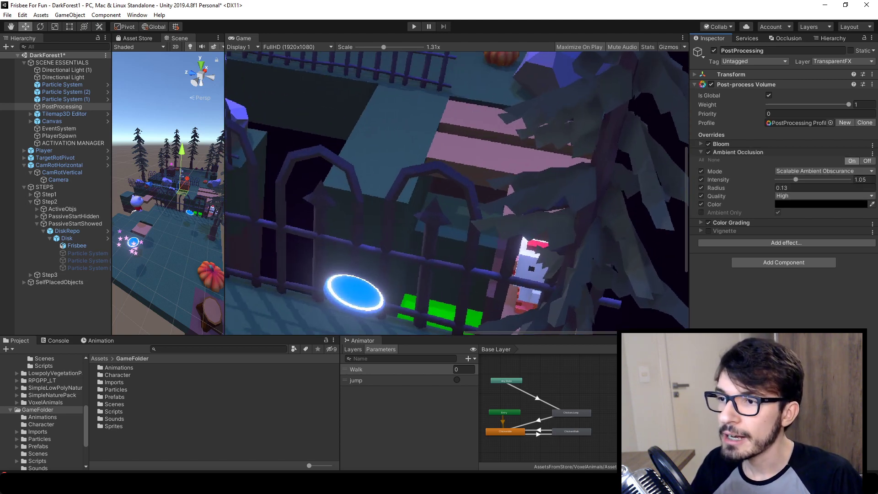
{"action": "left_click", "coordinate": [708, 152]}
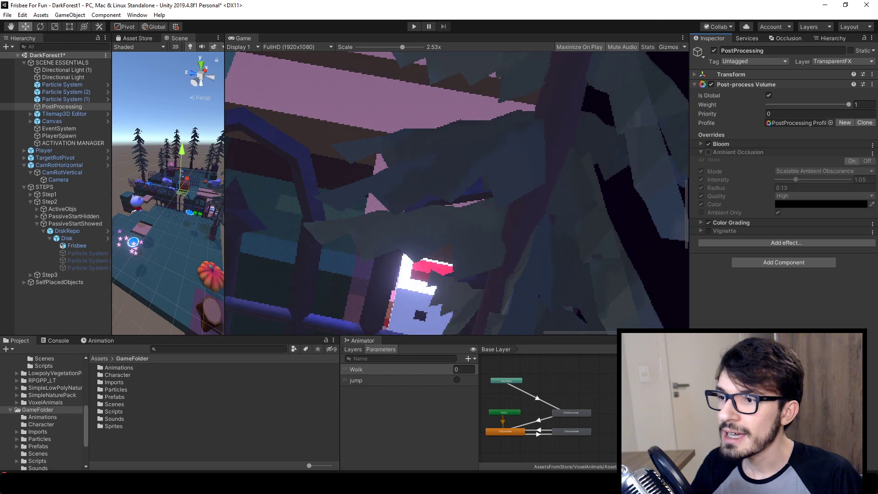
{"action": "left_click", "coordinate": [708, 152]}
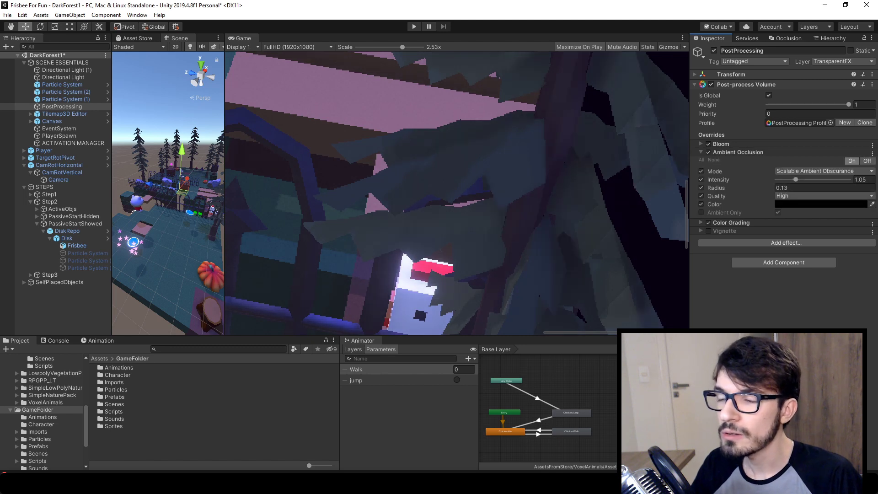
{"action": "left_click", "coordinate": [709, 152]}
{"action": "left_click", "coordinate": [708, 152]}
{"action": "left_click", "coordinate": [708, 152]}
{"action": "left_click", "coordinate": [709, 152]}
{"action": "middle_click_drag", "start_coordinate": [631, 197], "coordinate": [612, 169]}
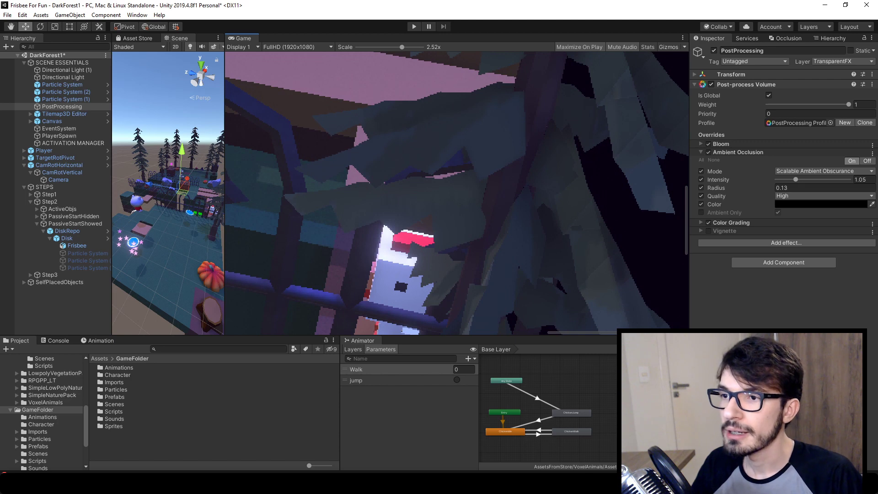
{"action": "left_click", "coordinate": [708, 153]}
{"action": "left_click", "coordinate": [709, 152]}
{"action": "left_click", "coordinate": [708, 152]}
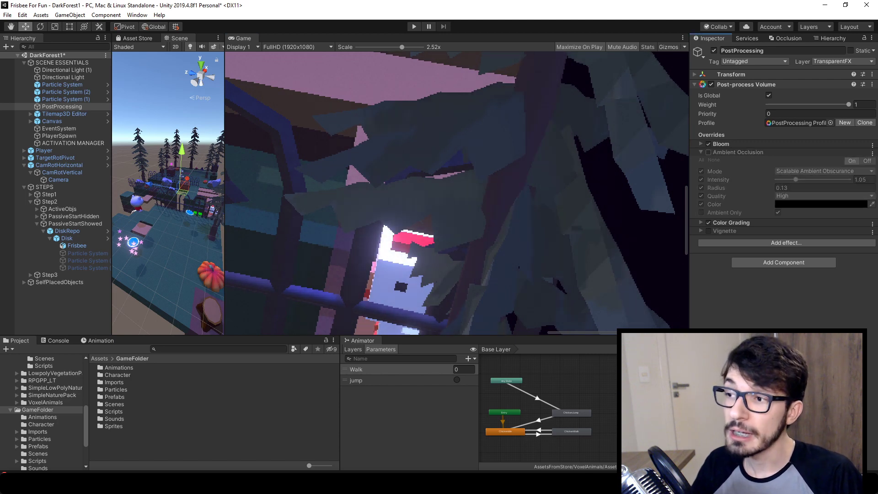
{"action": "left_click", "coordinate": [708, 152]}
Step: Compare the shading where the fence meets the ground with Ambient Occlusion off and on, leaving it enabled
{"action": "scroll", "coordinate": [458, 192], "scroll_direction": "down", "scroll_amount": 5}
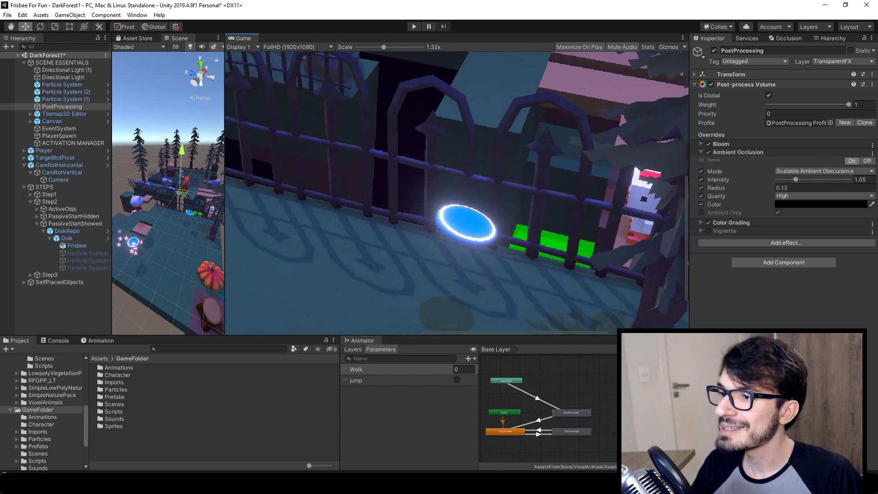
{"action": "scroll", "coordinate": [457, 192], "scroll_direction": "up", "scroll_amount": 4}
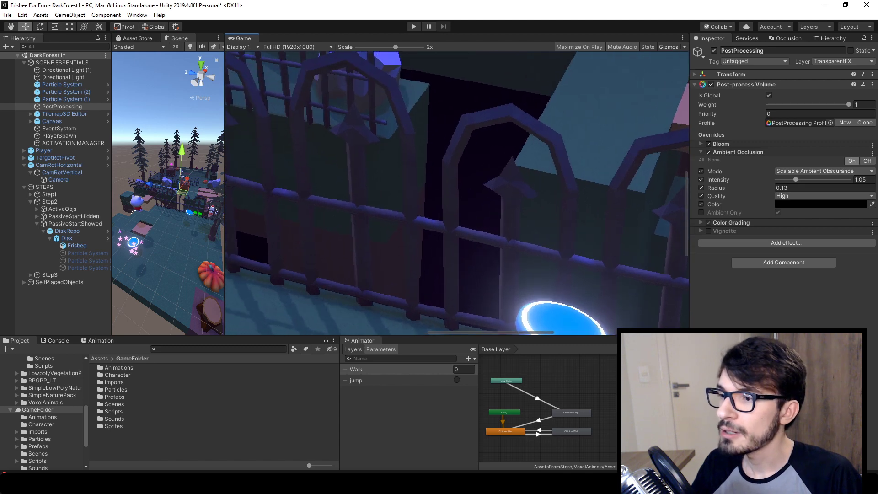
{"action": "left_click", "coordinate": [708, 152]}
{"action": "left_click", "coordinate": [708, 153]}
{"action": "middle_click_drag", "start_coordinate": [406, 315], "coordinate": [461, 182]}
{"action": "scroll", "coordinate": [461, 182], "scroll_direction": "up", "scroll_amount": 4}
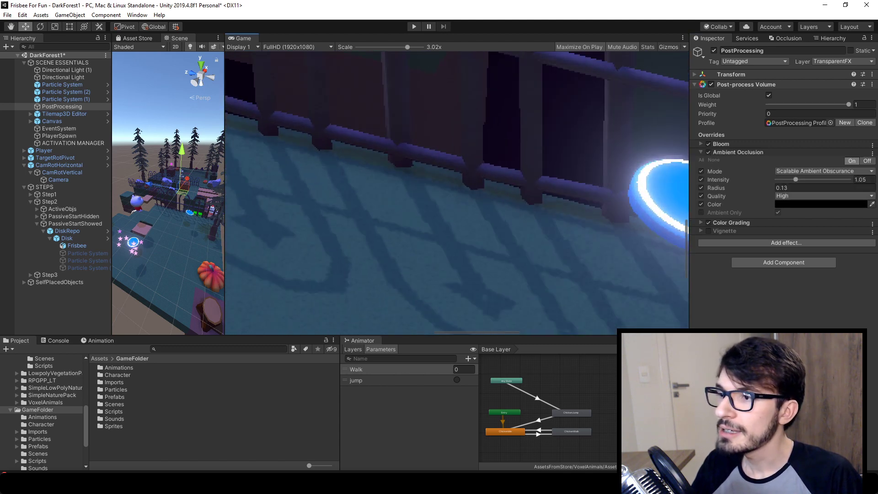
{"action": "scroll", "coordinate": [461, 187], "scroll_direction": "down", "scroll_amount": 1}
{"action": "scroll", "coordinate": [461, 188], "scroll_direction": "down", "scroll_amount": 10}
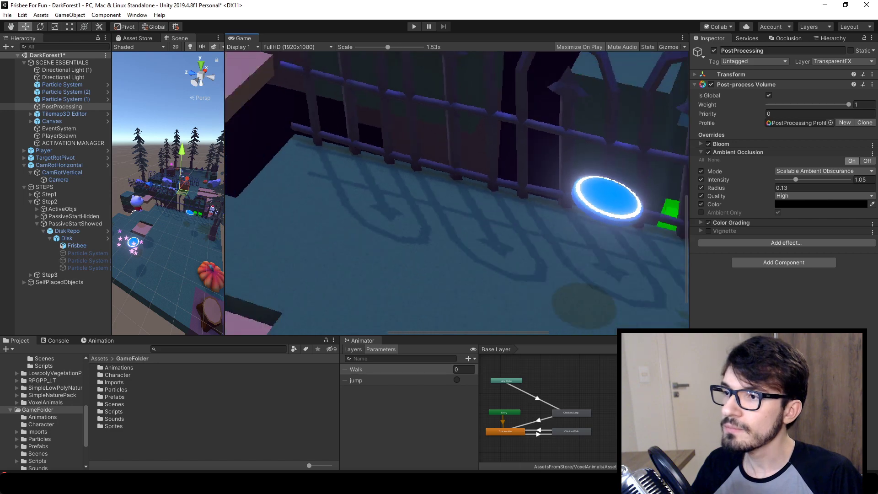
{"action": "scroll", "coordinate": [461, 188], "scroll_direction": "down", "scroll_amount": 3}
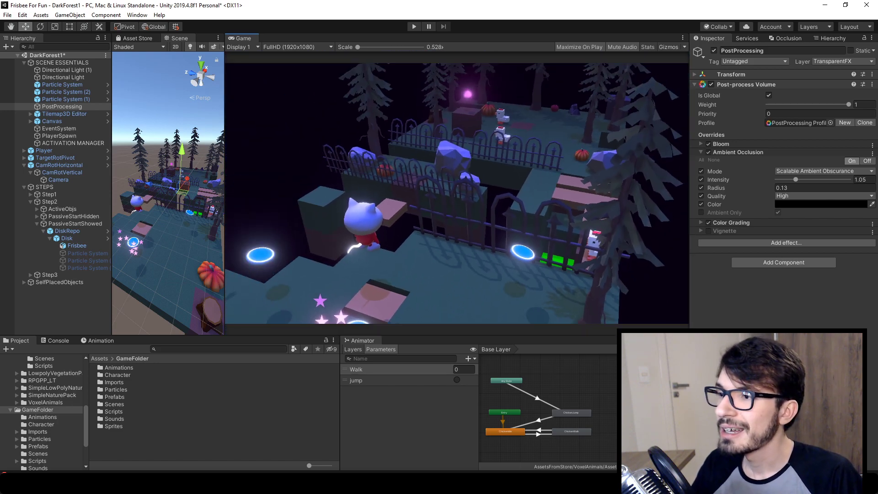
Step: Try Ambient Occlusion radius values of 1.5 and 0.8 and check the shading around the rocks and the wider scene
{"action": "scroll", "coordinate": [450, 155], "scroll_direction": "up", "scroll_amount": 9}
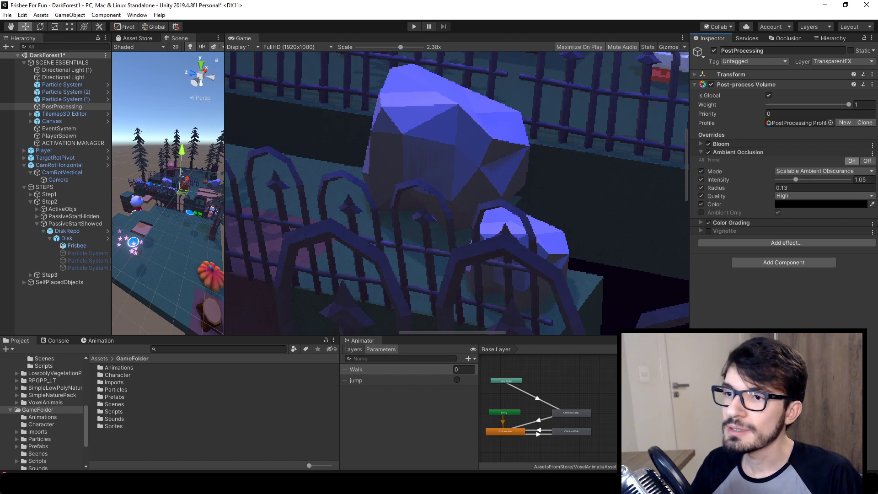
{"action": "left_click_drag", "start_coordinate": [716, 188], "coordinate": [727, 188]}
{"action": "scroll", "coordinate": [539, 207], "scroll_direction": "down", "scroll_amount": 6}
{"action": "scroll", "coordinate": [538, 208], "scroll_direction": "down", "scroll_amount": 4}
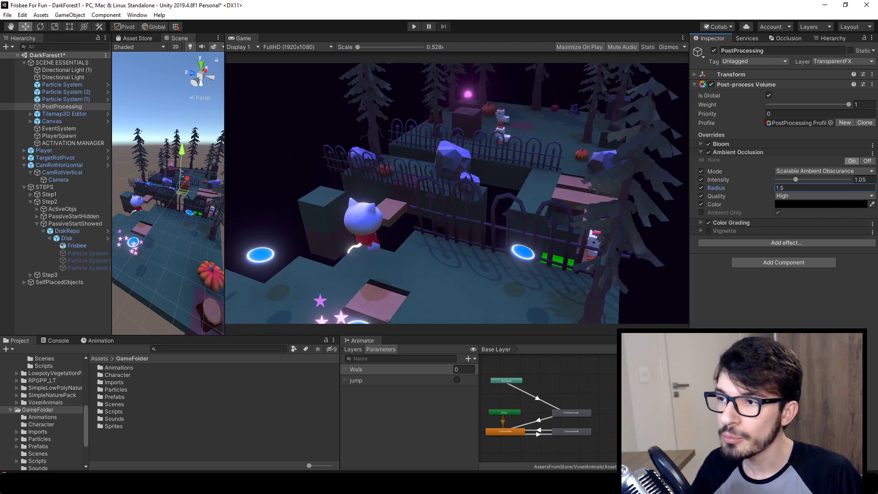
{"action": "mouse_move", "coordinate": [717, 188]}
{"action": "left_mouse_down"}
{"action": "mouse_move", "coordinate": [696, 188]}
{"action": "mouse_move", "coordinate": [712, 188]}
{"action": "left_mouse_up"}
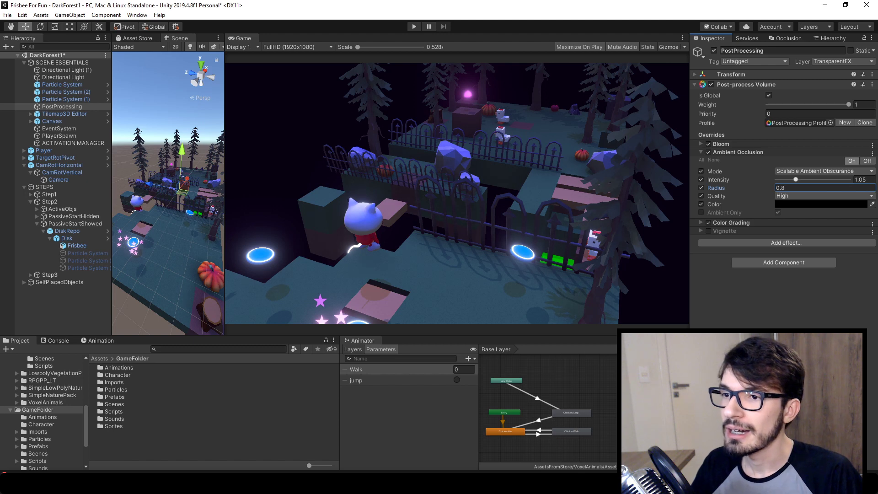
Step: Set the Ambient Occlusion intensity to 3.37 and its radius to 0.25, undoing a trial radius of 0.34
{"action": "mouse_move", "coordinate": [795, 179]}
{"action": "left_mouse_down"}
{"action": "mouse_move", "coordinate": [827, 180]}
{"action": "mouse_move", "coordinate": [777, 180]}
{"action": "mouse_move", "coordinate": [837, 180]}
{"action": "left_mouse_up"}
{"action": "mouse_move", "coordinate": [719, 188]}
{"action": "left_mouse_down"}
{"action": "mouse_move", "coordinate": [691, 188]}
{"action": "mouse_move", "coordinate": [721, 188]}
{"action": "left_mouse_up"}
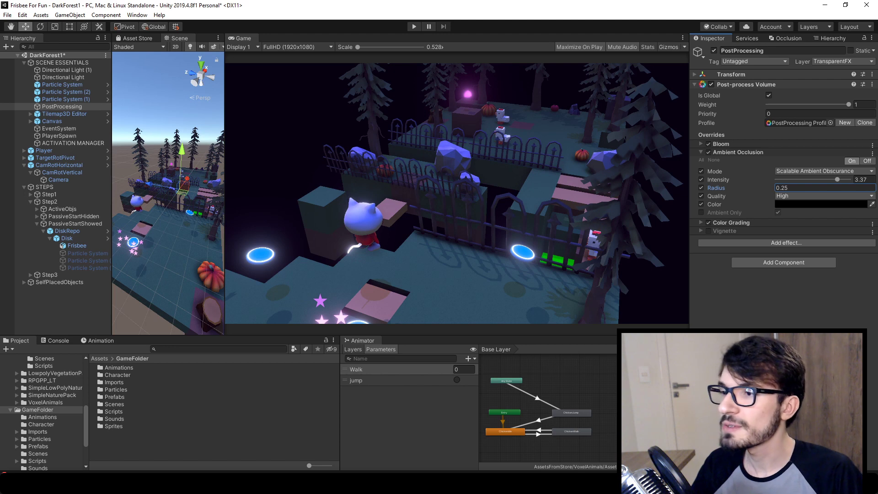
{"action": "left_click_drag", "start_coordinate": [721, 188], "coordinate": [716, 188]}
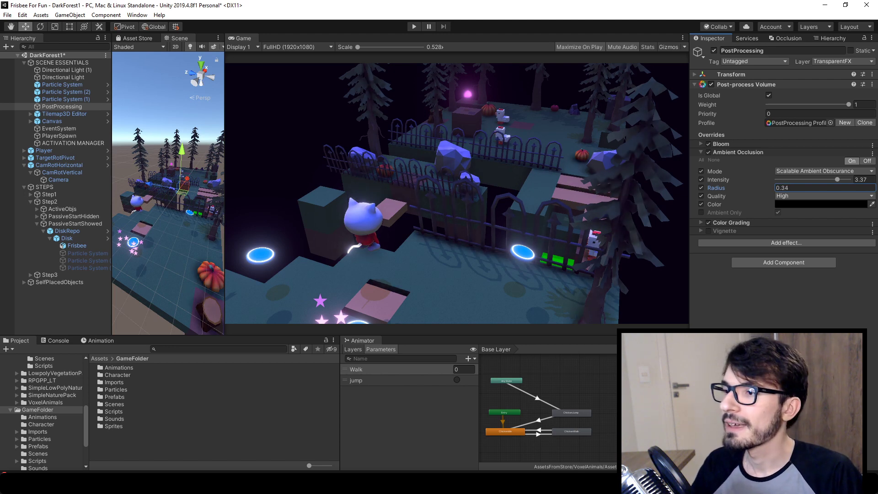
{"action": "key", "text": "ctrl+z"}
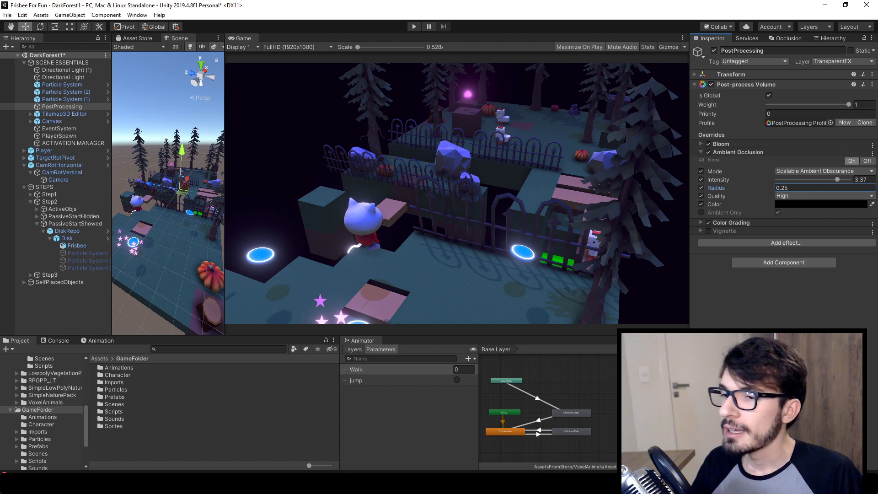
Step: Collapse Ambient Occlusion and expand Color Grading, trying a saturation of 100 before setting saturation to 22 and contrast to 4
{"action": "left_click", "coordinate": [738, 152]}
{"action": "left_click", "coordinate": [732, 160]}
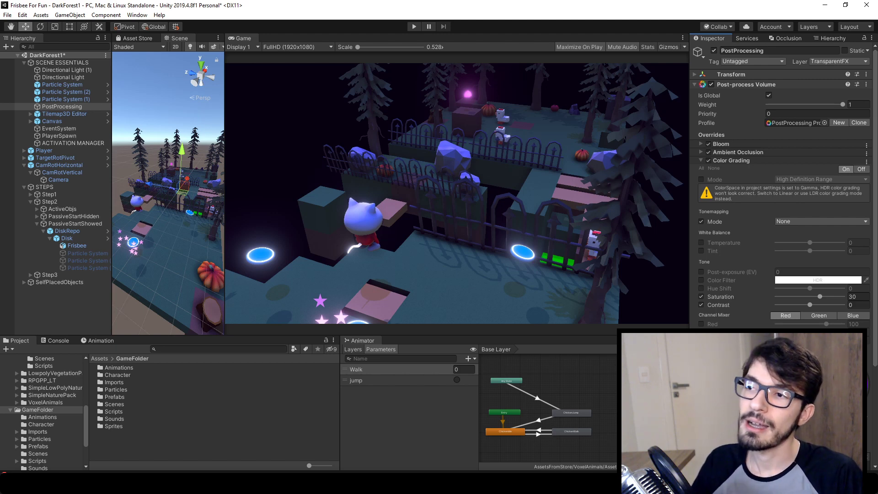
{"action": "left_click_drag", "start_coordinate": [820, 296], "coordinate": [843, 296]}
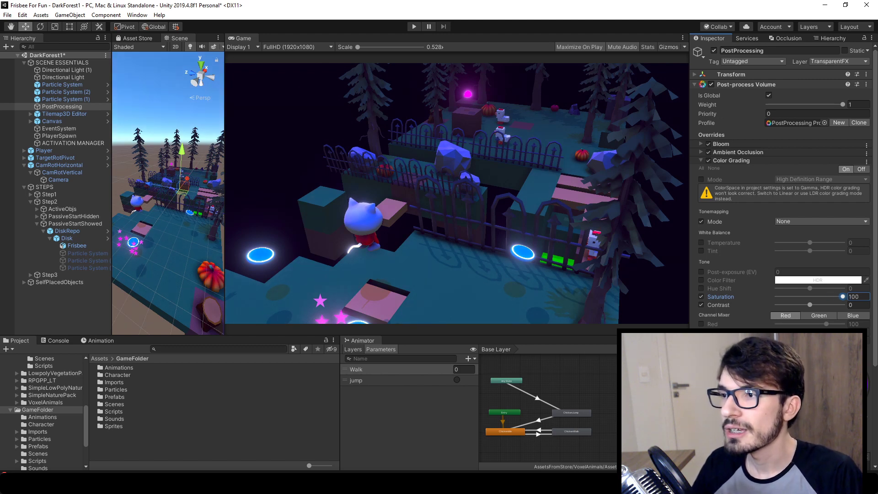
{"action": "left_click_drag", "start_coordinate": [842, 296], "coordinate": [812, 304]}
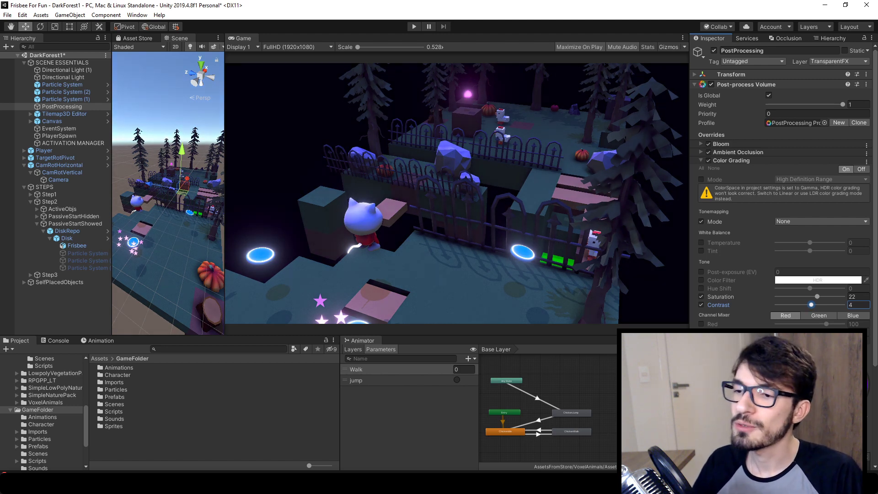
Step: Collapse Color Grading, then expand and enable the Vignette effect and try an intensity of 0.644
{"action": "scroll", "coordinate": [782, 183], "scroll_direction": "down", "scroll_amount": 3}
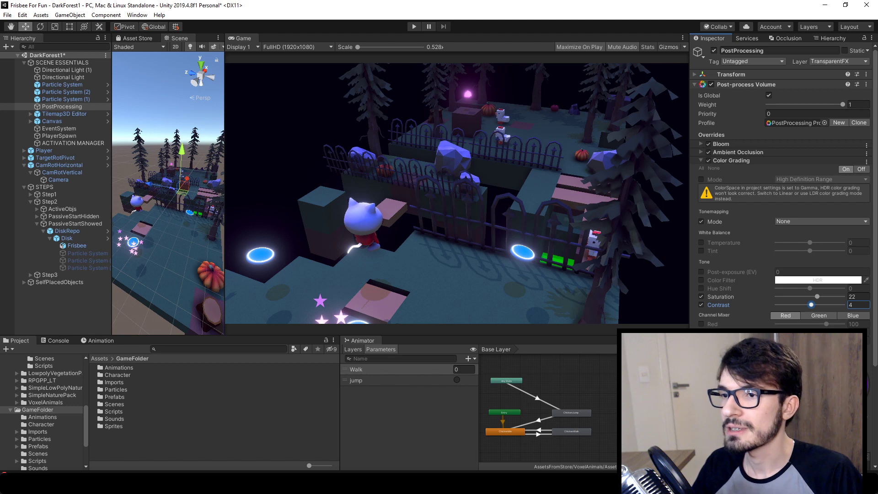
{"action": "left_click", "coordinate": [732, 160]}
{"action": "left_click", "coordinate": [761, 181]}
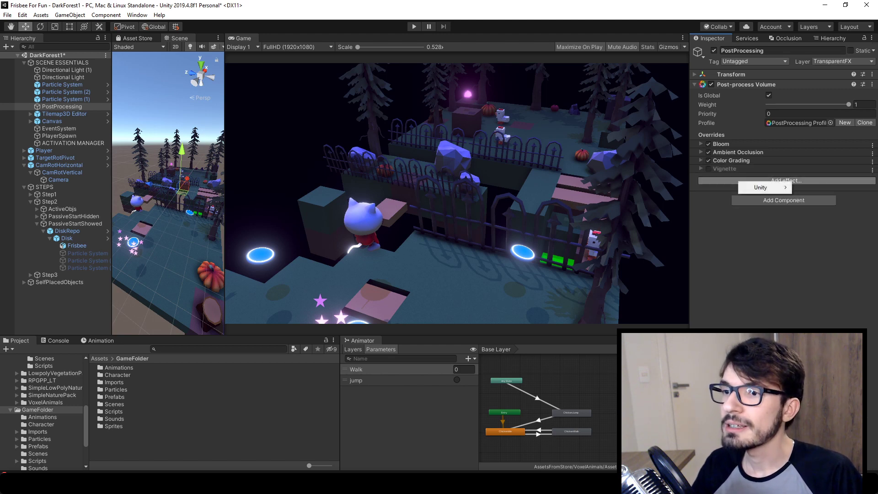
{"action": "left_click", "coordinate": [732, 169]}
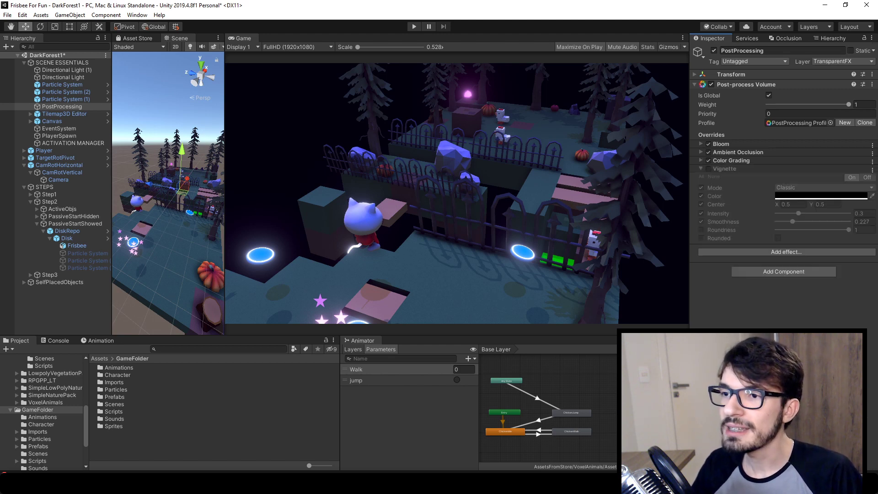
{"action": "left_click", "coordinate": [709, 169]}
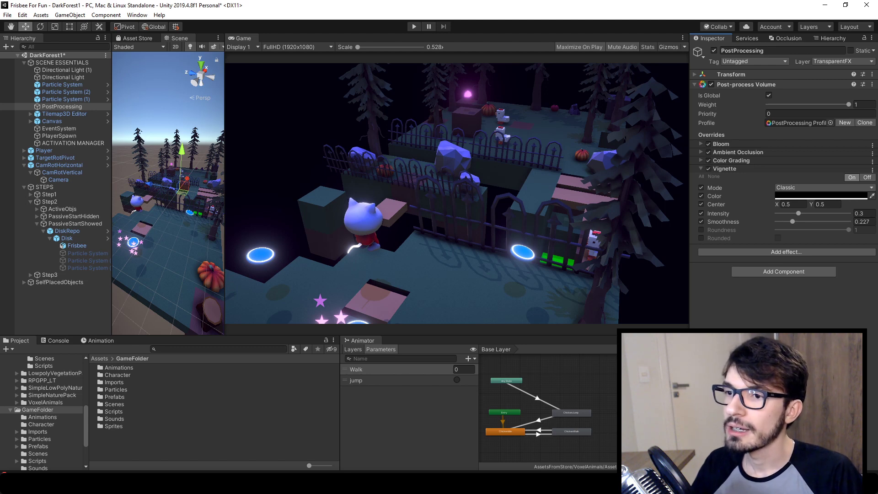
{"action": "left_click_drag", "start_coordinate": [798, 213], "coordinate": [823, 213]}
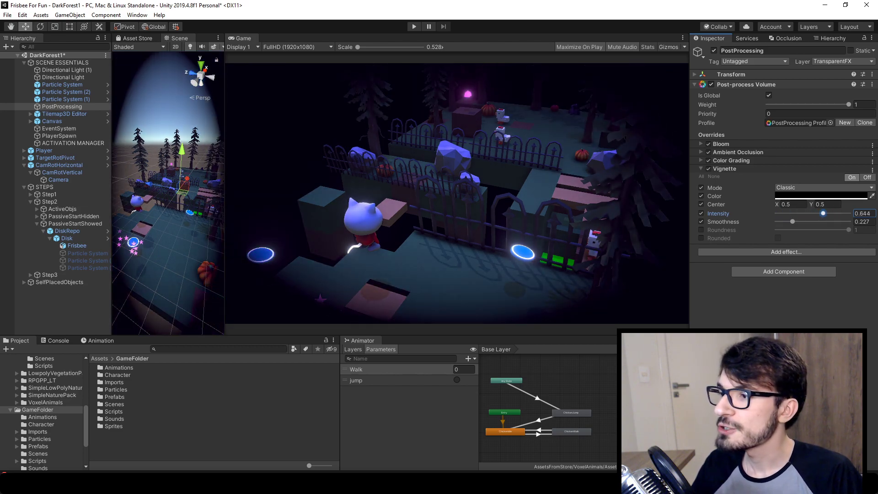
Step: Enlarge the Scene view to check the vignette on the whole level, and set its intensity to 0.281 and smoothness to 0.225
{"action": "left_click_drag", "start_coordinate": [224, 197], "coordinate": [564, 197]}
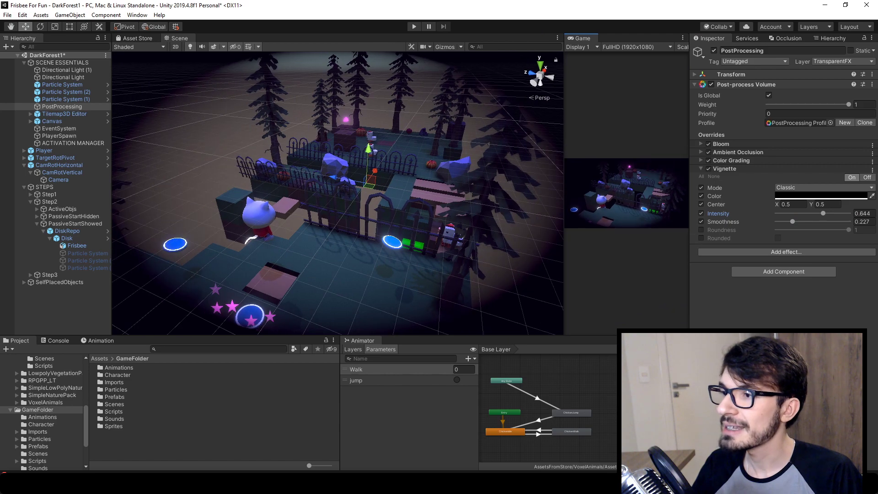
{"action": "scroll", "coordinate": [339, 197], "scroll_direction": "down", "scroll_amount": 10}
{"action": "scroll", "coordinate": [339, 191], "scroll_direction": "up", "scroll_amount": 3}
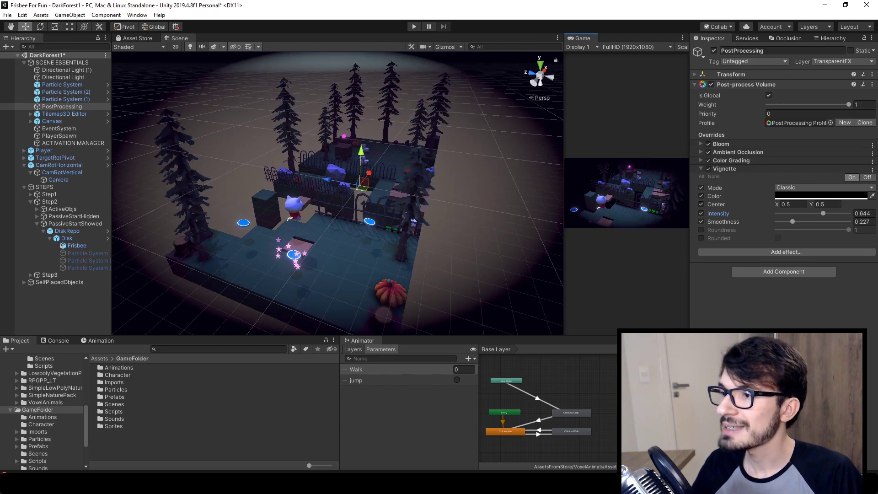
{"action": "scroll", "coordinate": [338, 192], "scroll_direction": "up", "scroll_amount": 2}
{"action": "left_click_drag", "start_coordinate": [823, 213], "coordinate": [797, 213]}
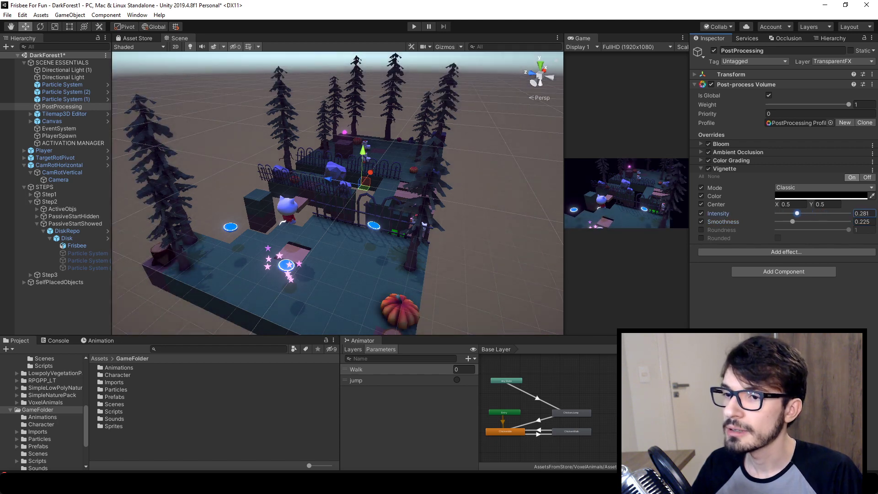
Step: Look through the additional post-processing effects available for the volume, such as Depth of Field and Grain, without adding any
{"action": "left_click", "coordinate": [743, 252]}
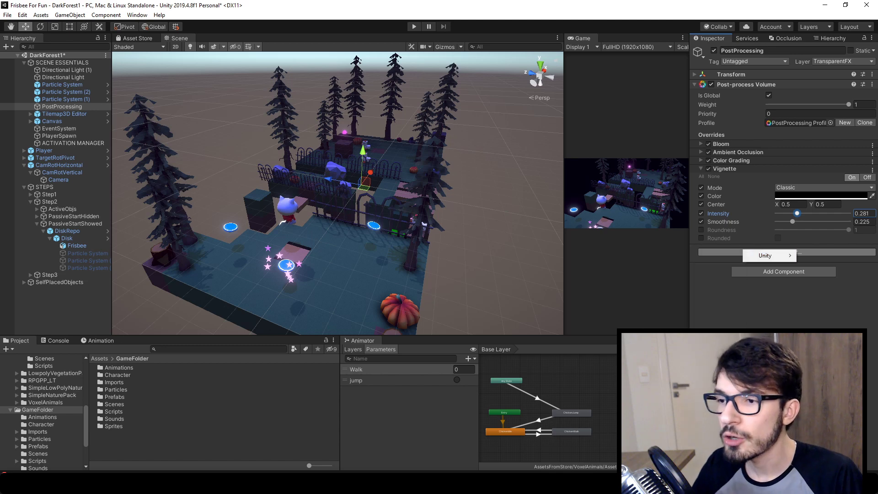
{"action": "mouse_move", "coordinate": [768, 255]}
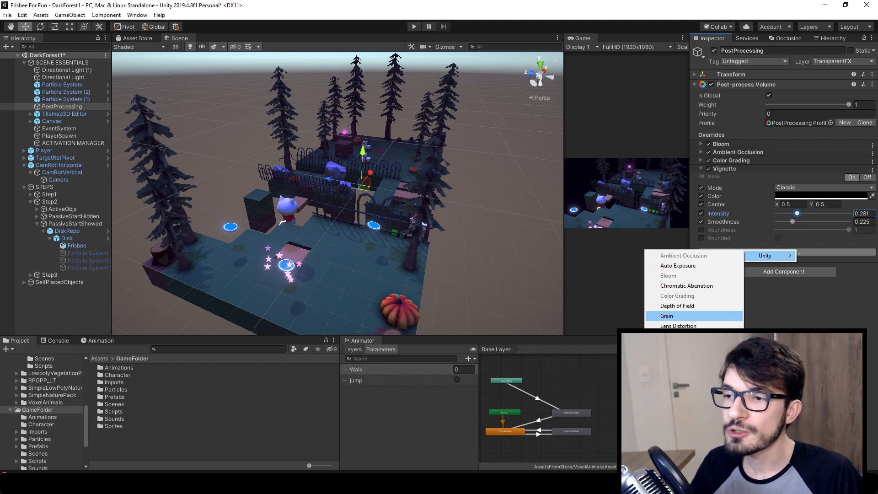
{"action": "left_click", "coordinate": [786, 297]}
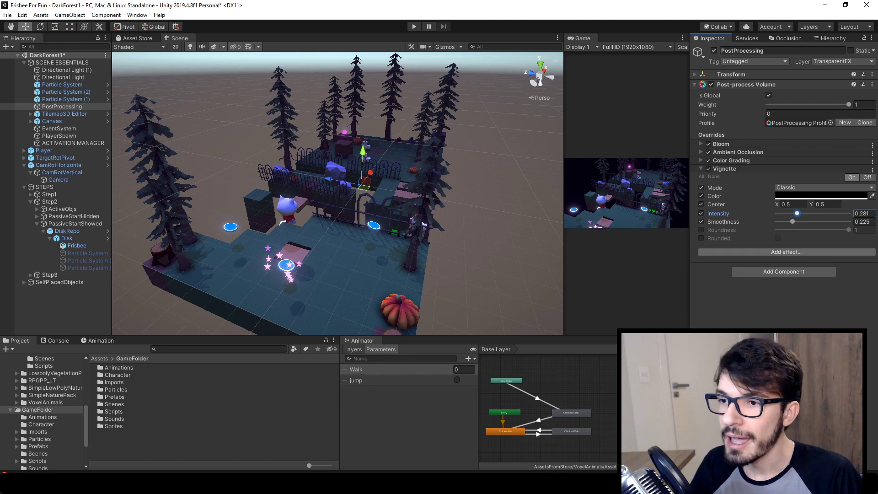
{"action": "left_click", "coordinate": [770, 254]}
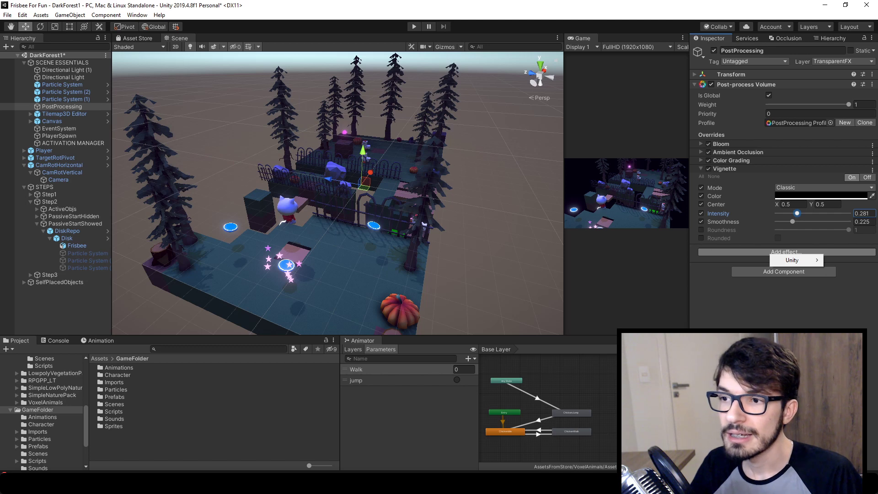
{"action": "left_click", "coordinate": [741, 295]}
{"action": "left_click", "coordinate": [727, 255]}
{"action": "mouse_move", "coordinate": [750, 261]}
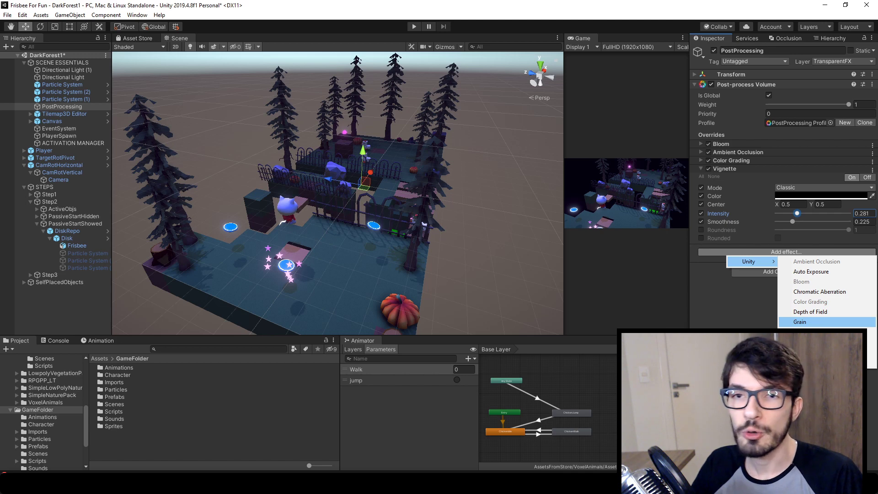
{"action": "left_click", "coordinate": [626, 274]}
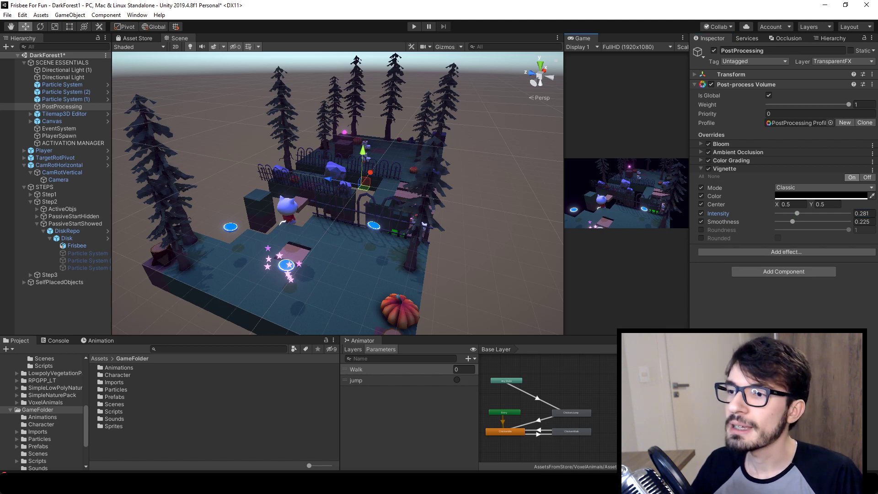
Step: Enlarge the Game view and add a Grain effect to the volume with its Colored, Intensity and Size overrides enabled
{"action": "left_click_drag", "start_coordinate": [564, 270], "coordinate": [202, 269]}
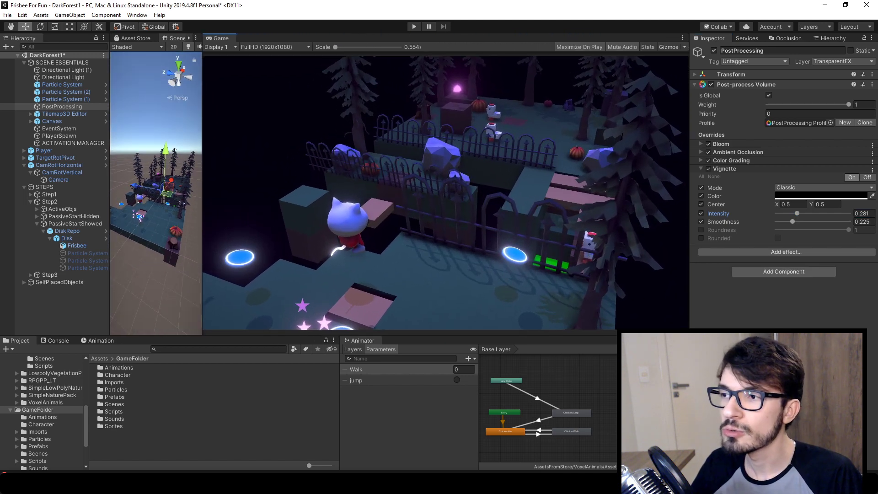
{"action": "left_click", "coordinate": [784, 252]}
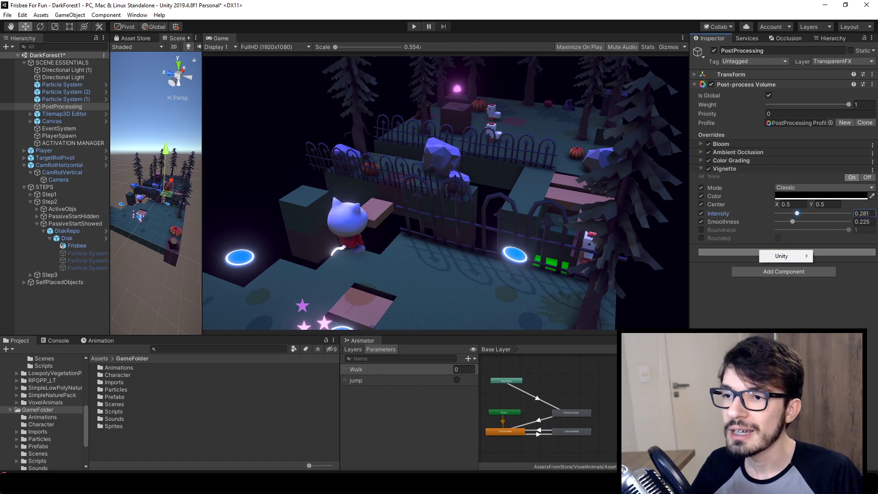
{"action": "mouse_move", "coordinate": [784, 256]}
{"action": "left_click", "coordinate": [683, 316]}
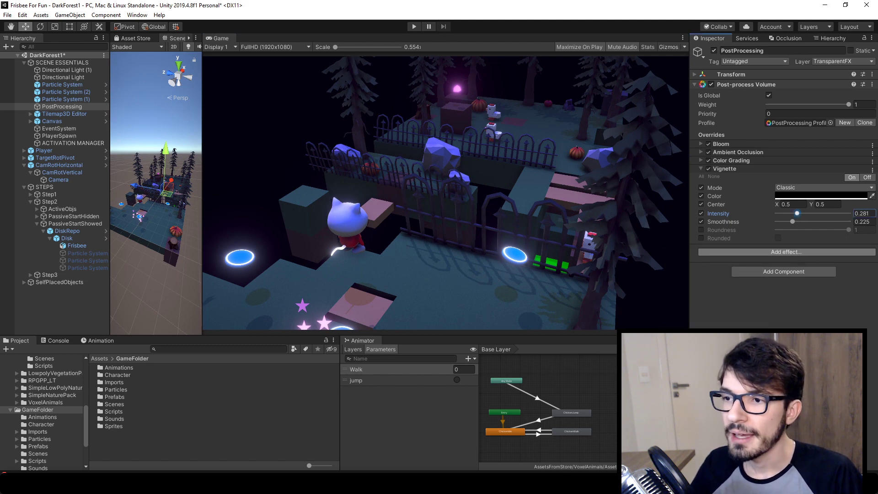
{"action": "left_click", "coordinate": [720, 248]}
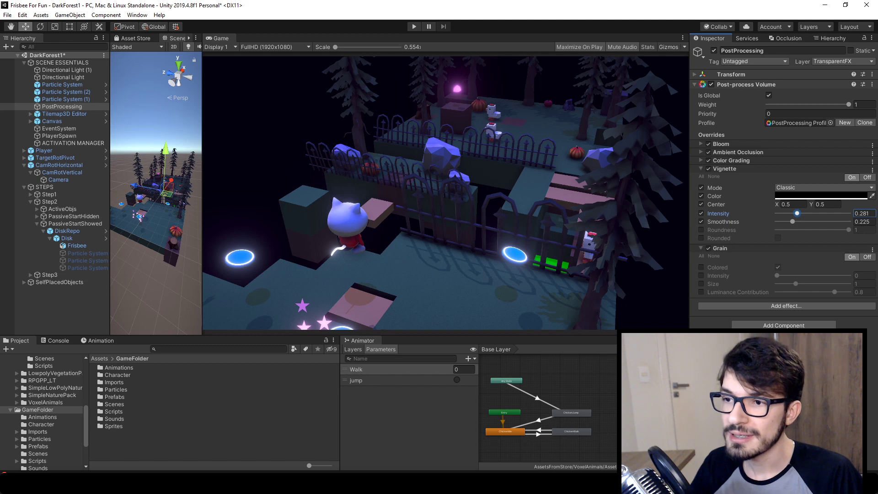
{"action": "left_click", "coordinate": [702, 268]}
{"action": "left_click", "coordinate": [701, 276]}
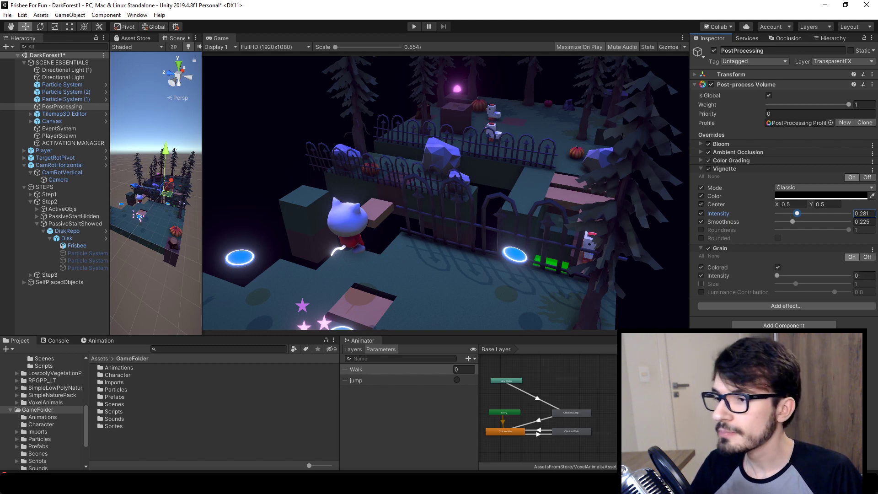
{"action": "left_click", "coordinate": [701, 284]}
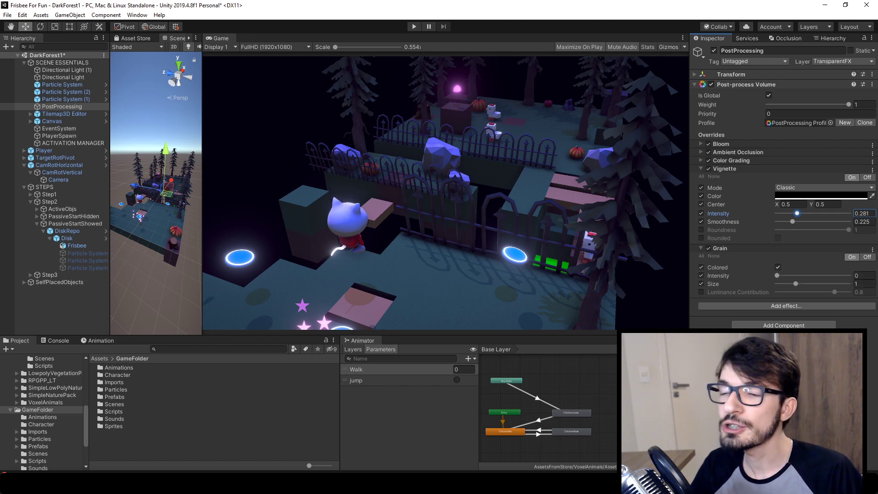
Step: Try a Grain intensity of 1 and inspect the noise around the glowing disk, then set intensity to 0.72 and size to 0.3
{"action": "left_click_drag", "start_coordinate": [777, 276], "coordinate": [848, 275]}
{"action": "scroll", "coordinate": [517, 262], "scroll_direction": "up", "scroll_amount": 15}
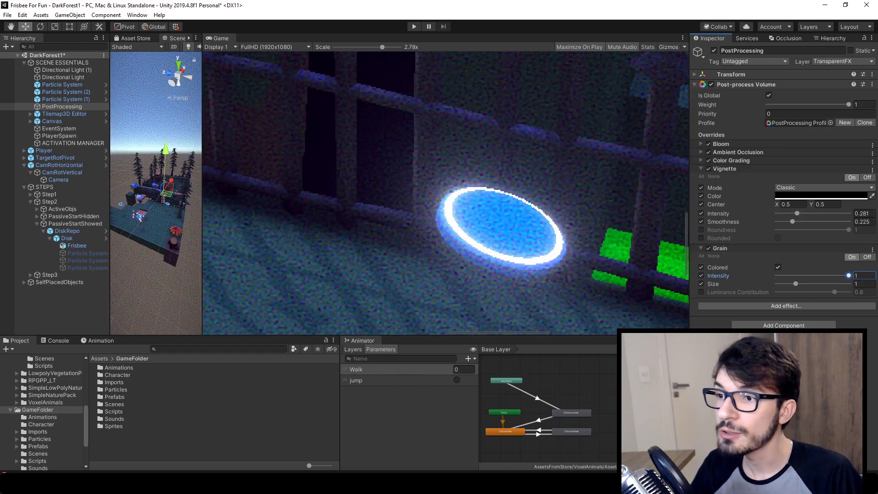
{"action": "scroll", "coordinate": [518, 263], "scroll_direction": "down", "scroll_amount": 5}
{"action": "scroll", "coordinate": [517, 262], "scroll_direction": "down", "scroll_amount": 5}
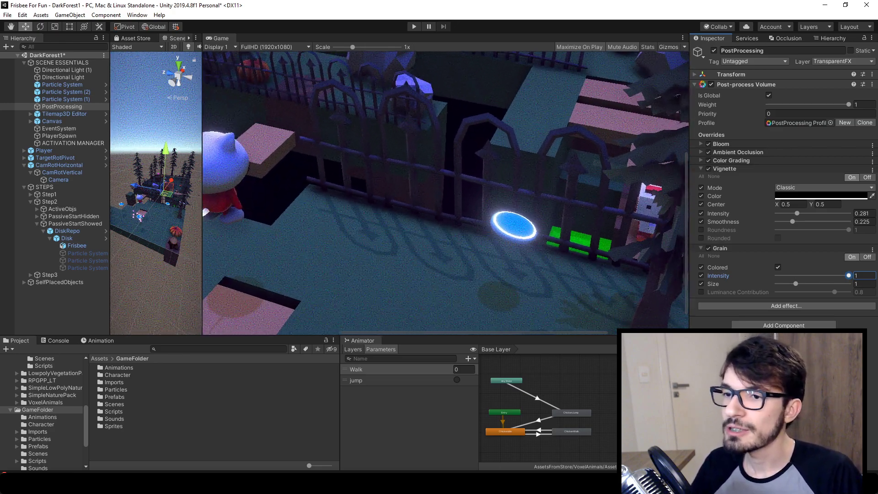
{"action": "mouse_move", "coordinate": [849, 275]}
{"action": "left_mouse_down"}
{"action": "mouse_move", "coordinate": [777, 276]}
{"action": "mouse_move", "coordinate": [842, 275]}
{"action": "mouse_move", "coordinate": [788, 284]}
{"action": "mouse_move", "coordinate": [803, 275]}
{"action": "mouse_move", "coordinate": [829, 275]}
{"action": "mouse_move", "coordinate": [794, 284]}
{"action": "mouse_move", "coordinate": [849, 284]}
{"action": "left_mouse_up"}
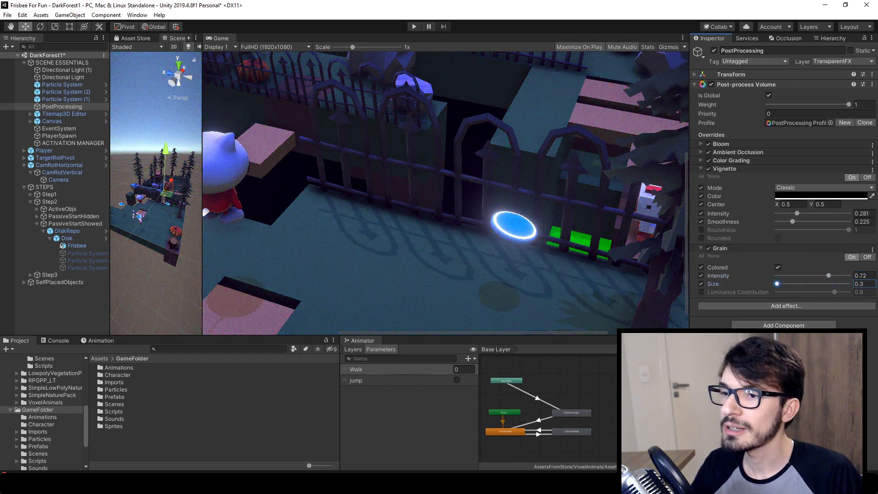